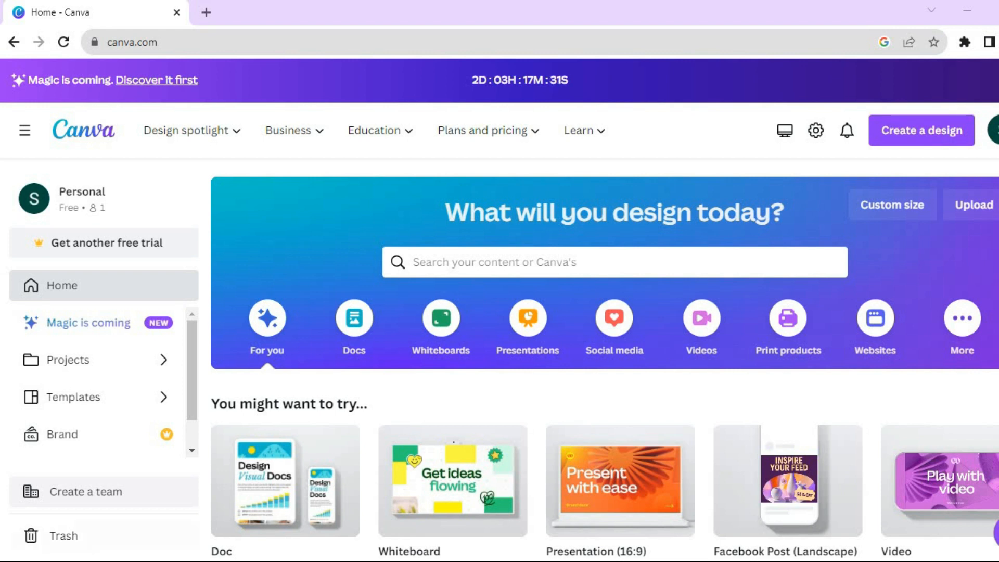
Start a new Instagram Reel design from the Social media category
left_click(623, 348)
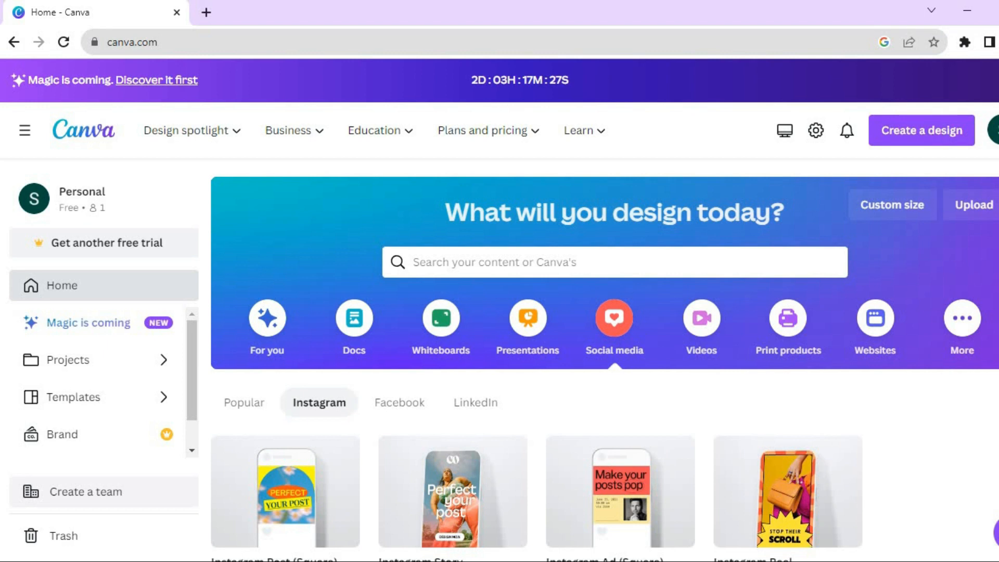
scroll(605, 360, "down", 3)
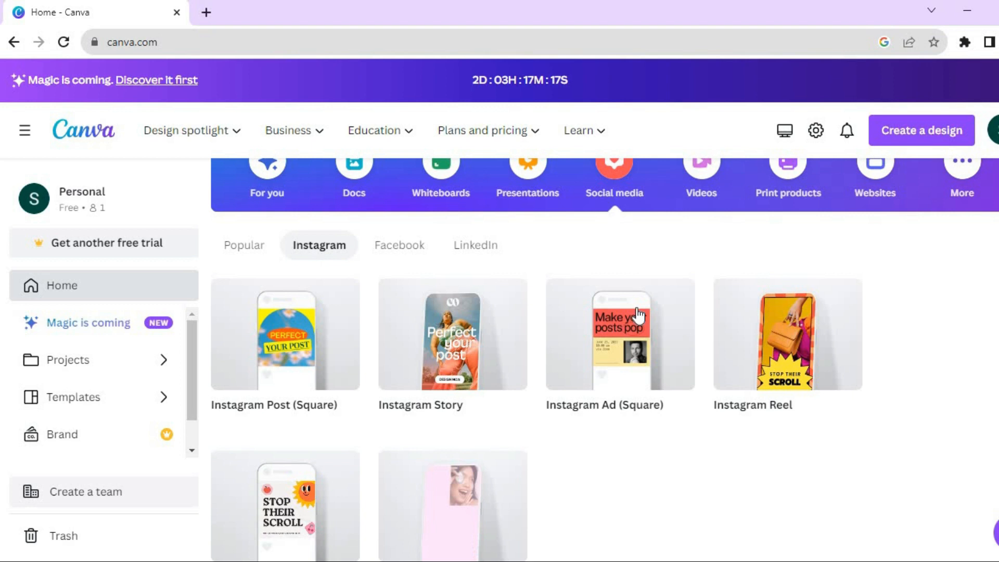
left_click(789, 363)
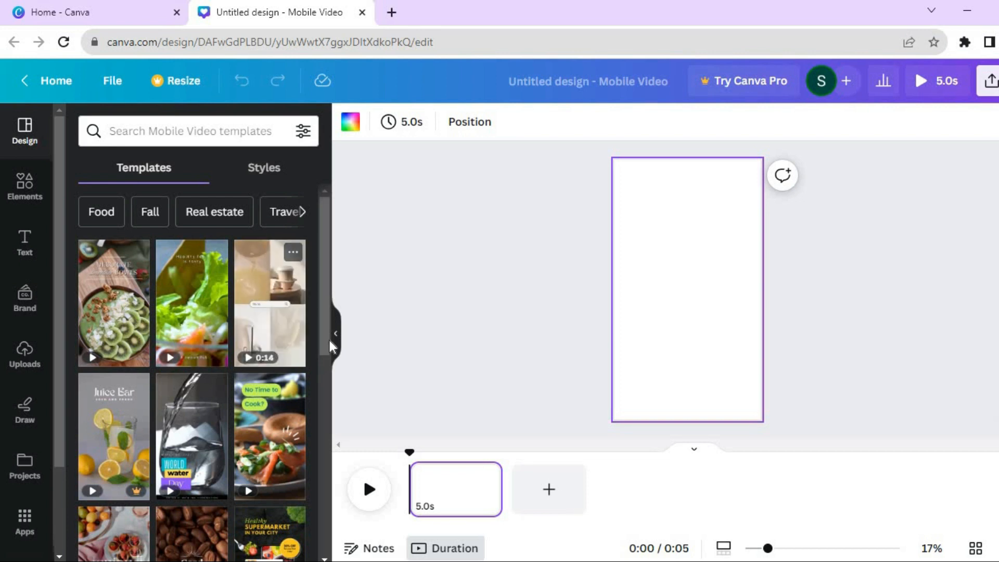
Search the elements for beach, filter to photos, and add the palm-framed beach photo to the page
left_click_drag(324, 335, 323, 357)
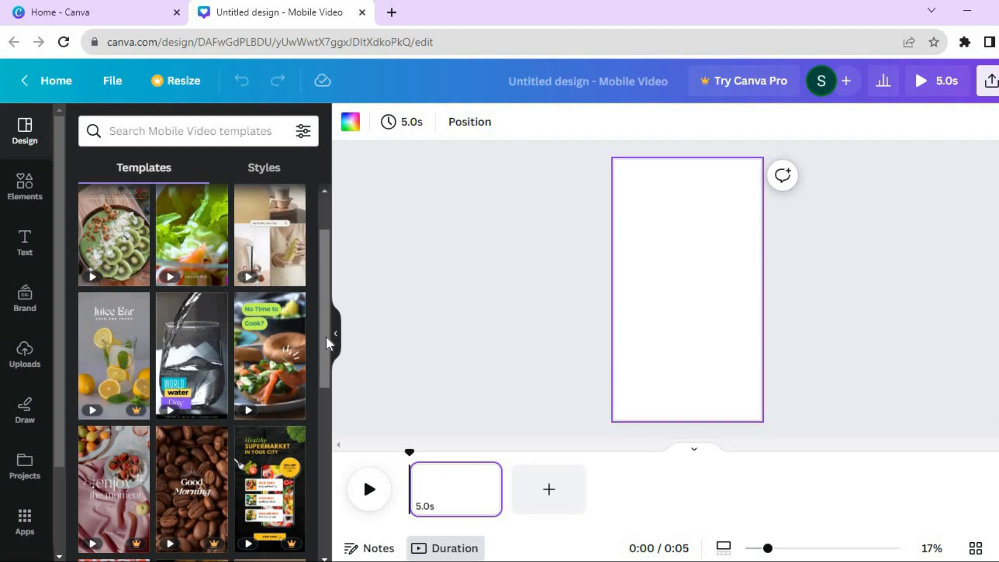
scroll(327, 338, "up", 2)
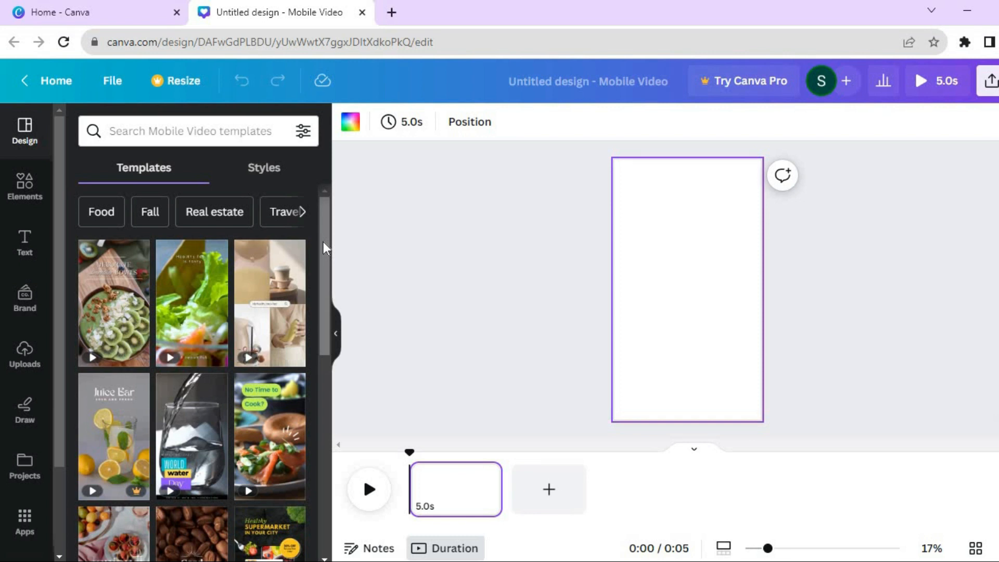
left_click(35, 207)
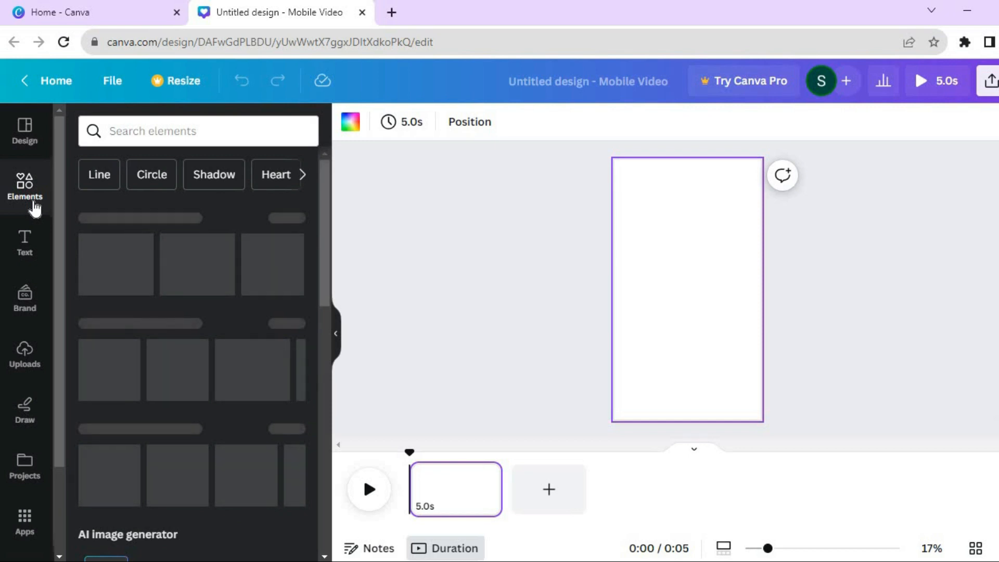
left_click(228, 124)
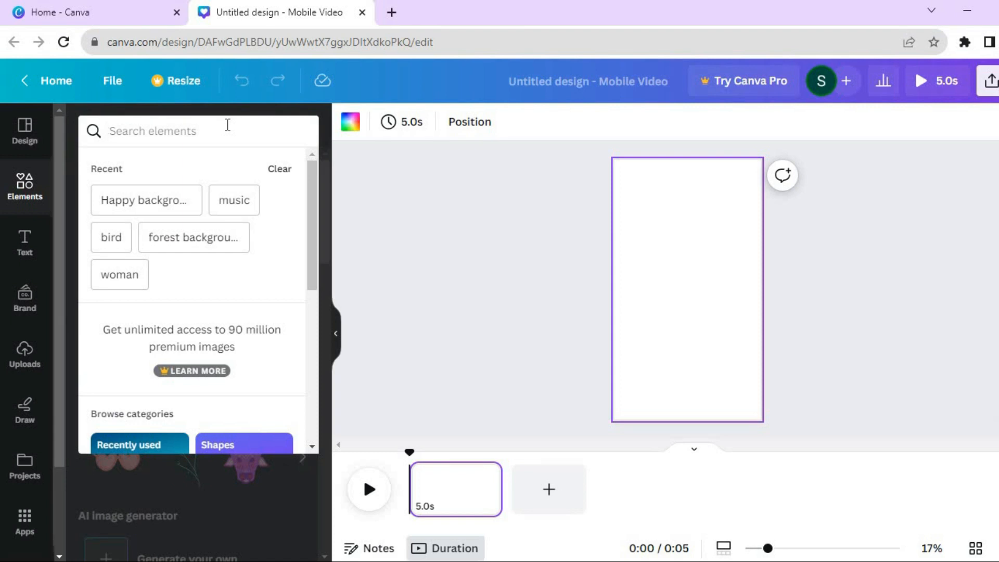
type("beach")
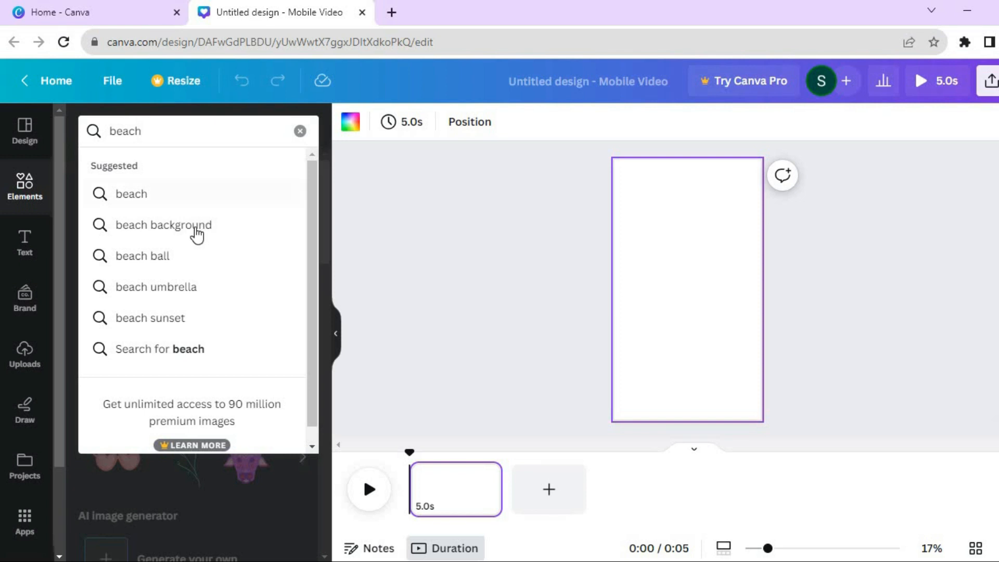
left_click(178, 195)
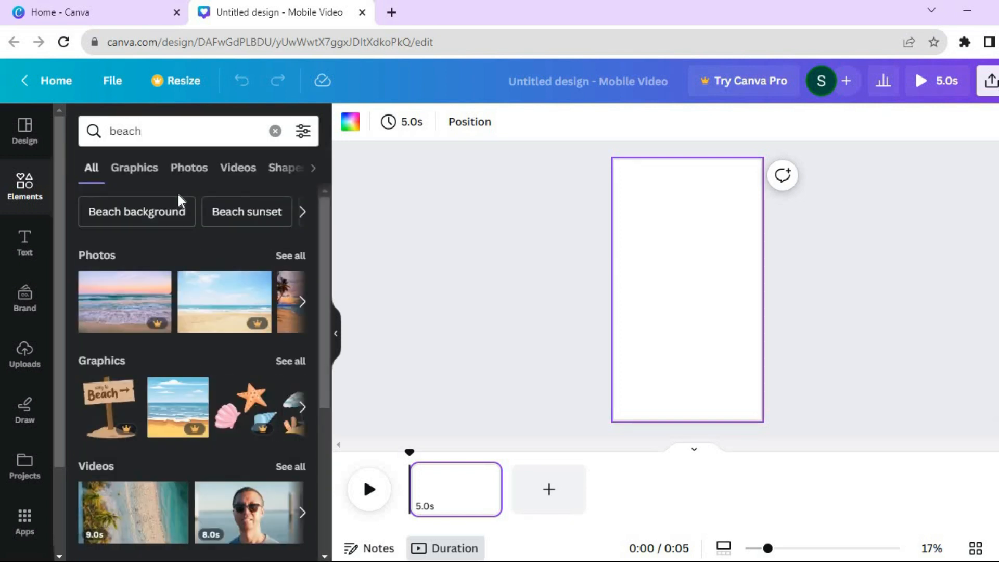
scroll(323, 254, "down", 2)
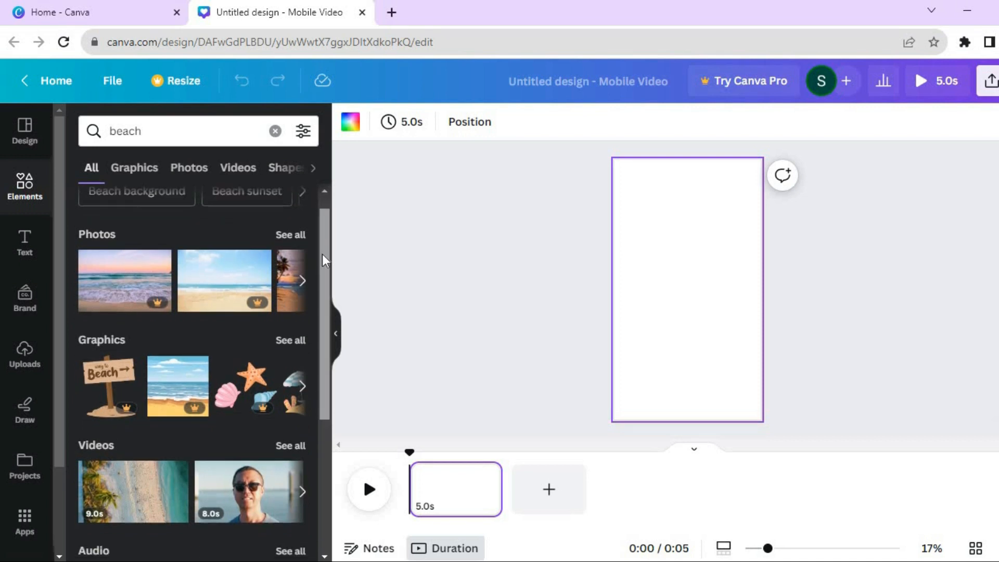
scroll(322, 261, "down", 2)
scroll(321, 220, "up", 3)
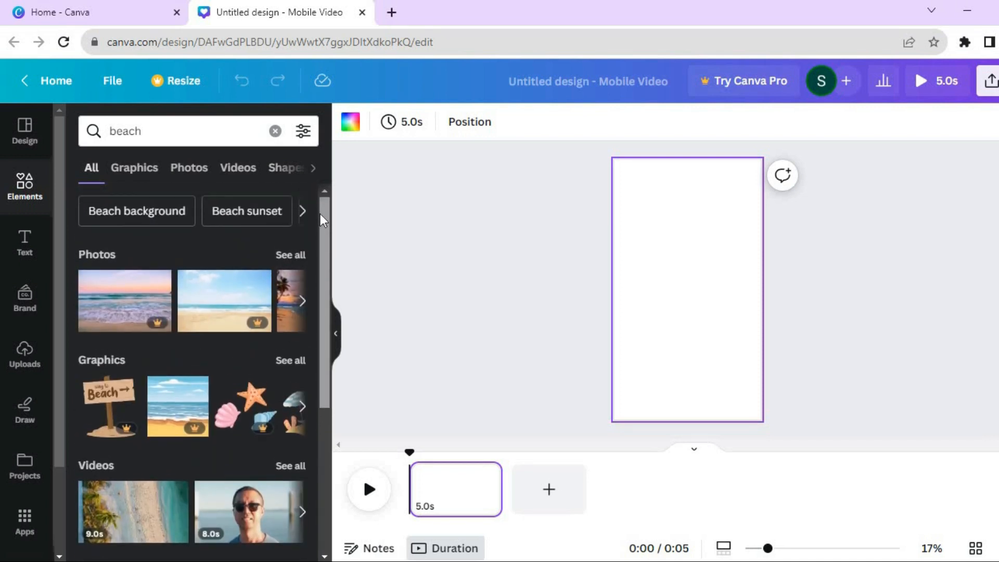
left_click(185, 179)
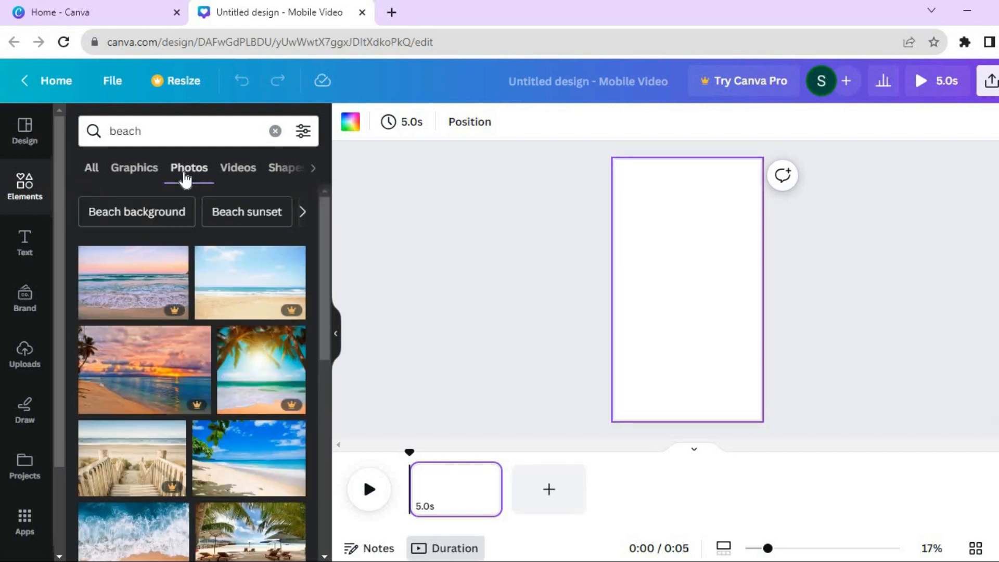
left_click_drag(225, 453, 643, 217)
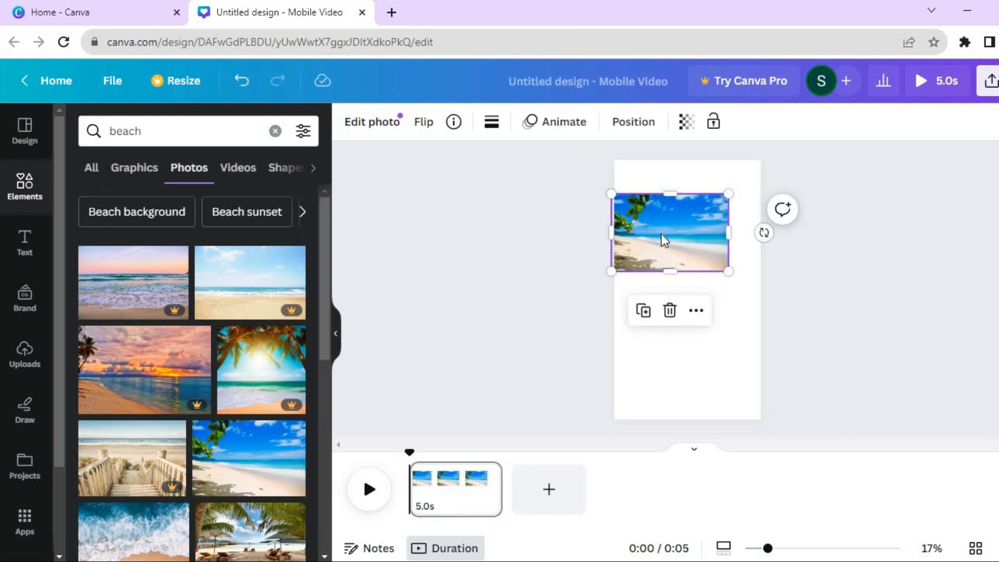
Set the beach photo as the page background
left_click(698, 318)
mouse_move(701, 319)
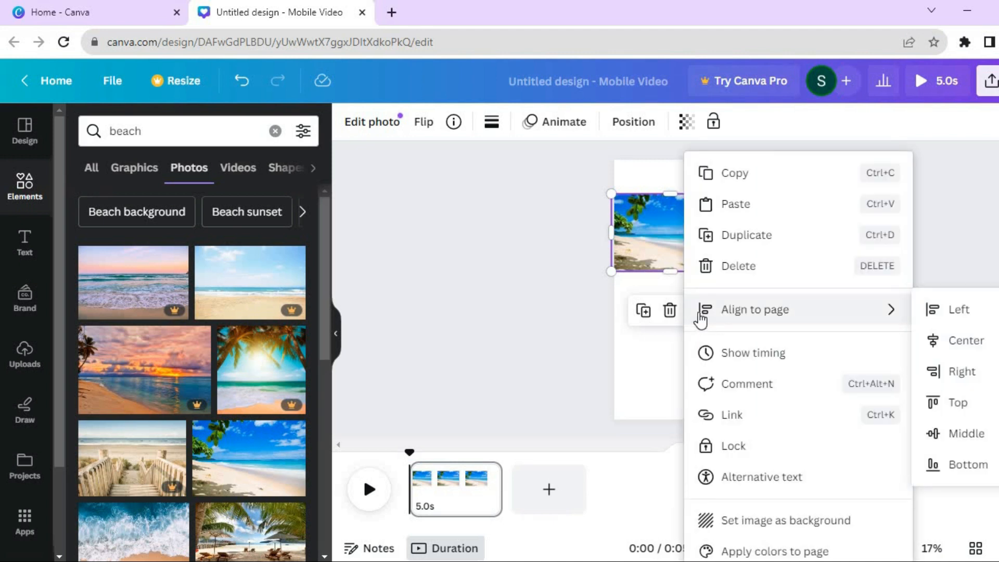
left_click(788, 524)
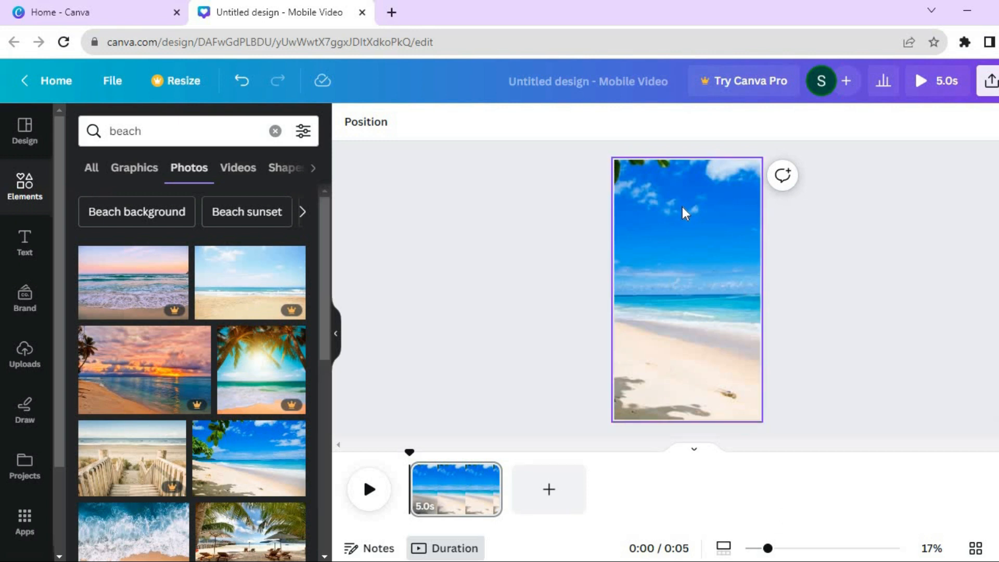
Search graphics for man, add the bearded man with suspenders, and shrink him into the page's bottom-right corner
left_click(276, 131)
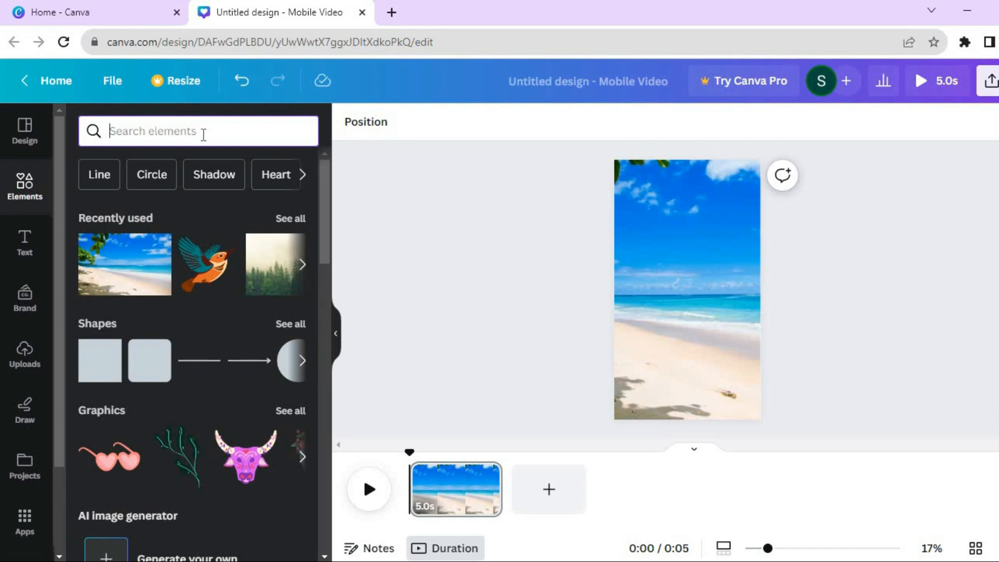
type("man")
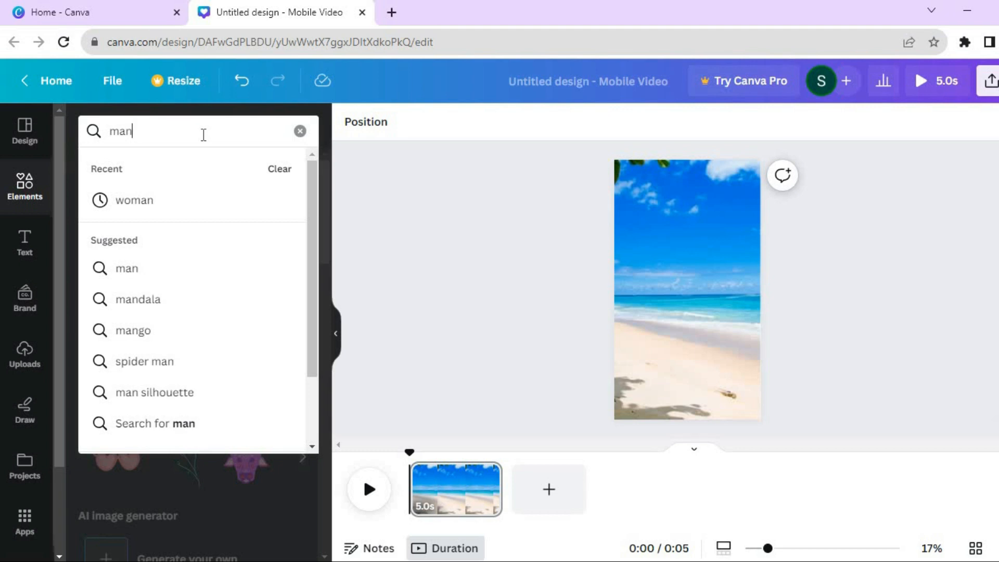
key("Return")
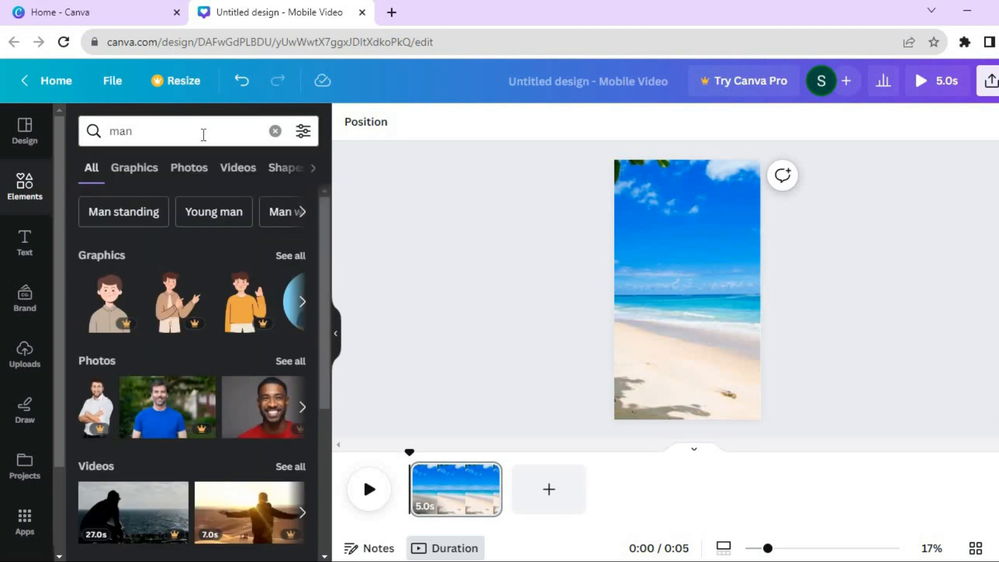
left_click(125, 176)
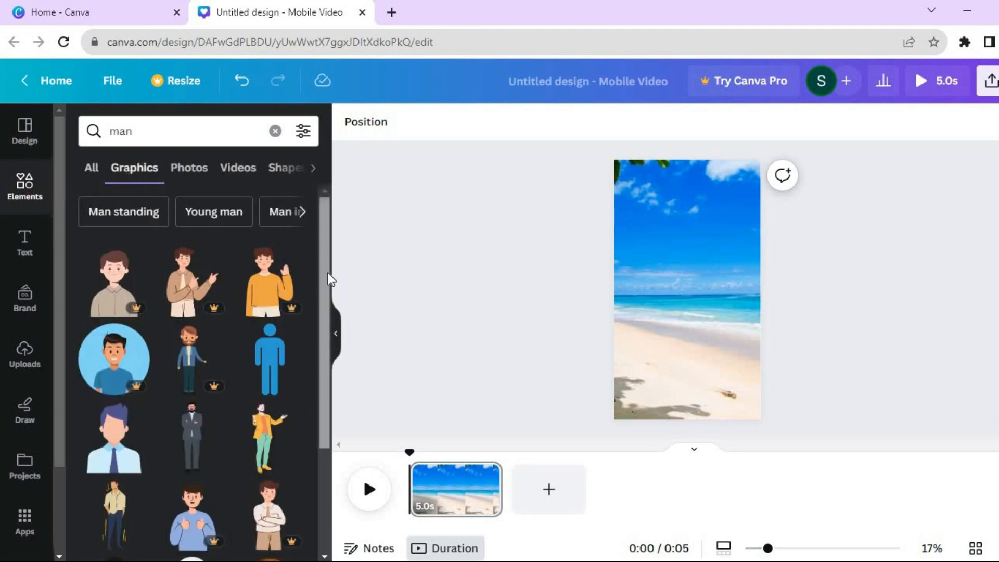
left_click_drag(325, 318, 306, 410)
scroll(307, 416, "down", 3)
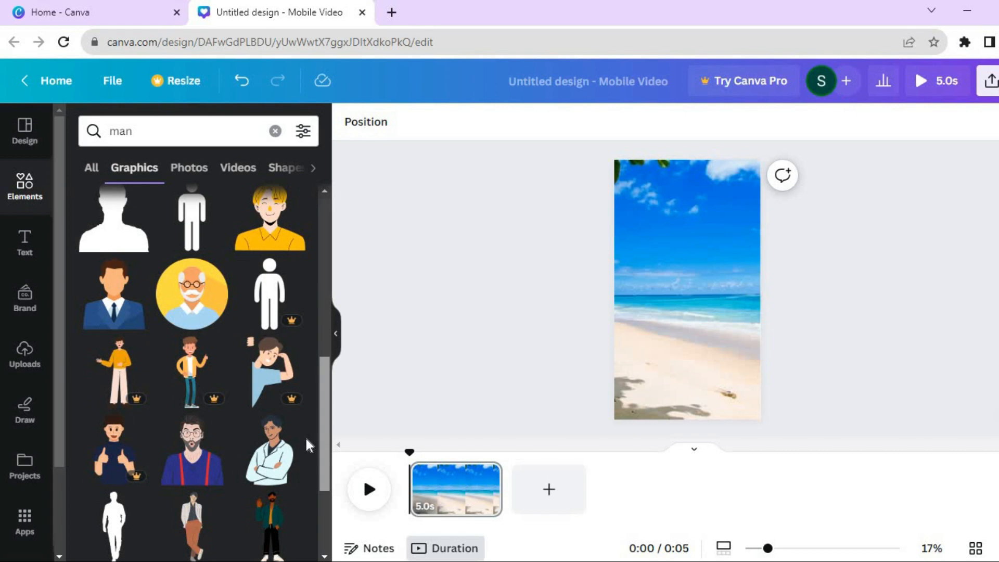
left_click_drag(185, 476, 661, 323)
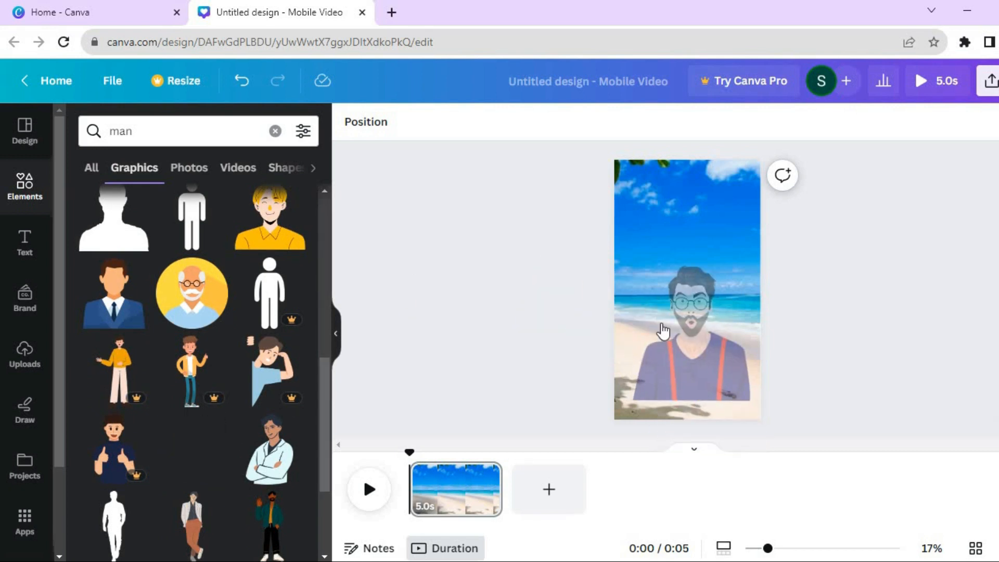
left_click_drag(633, 266, 692, 334)
left_click_drag(719, 376, 730, 389)
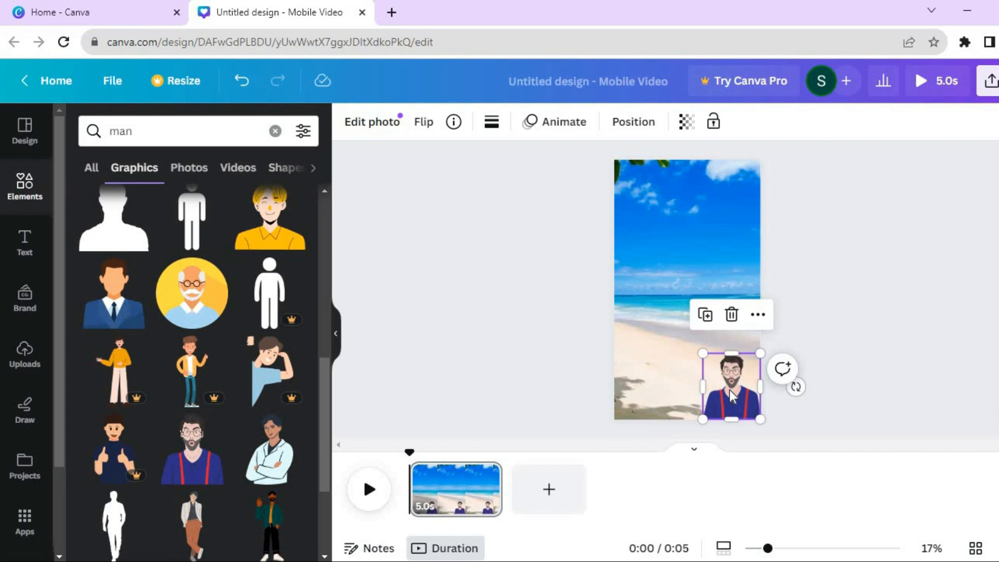
Show the man layer's timing and trim his clip so he appears only near the start
left_click(638, 127)
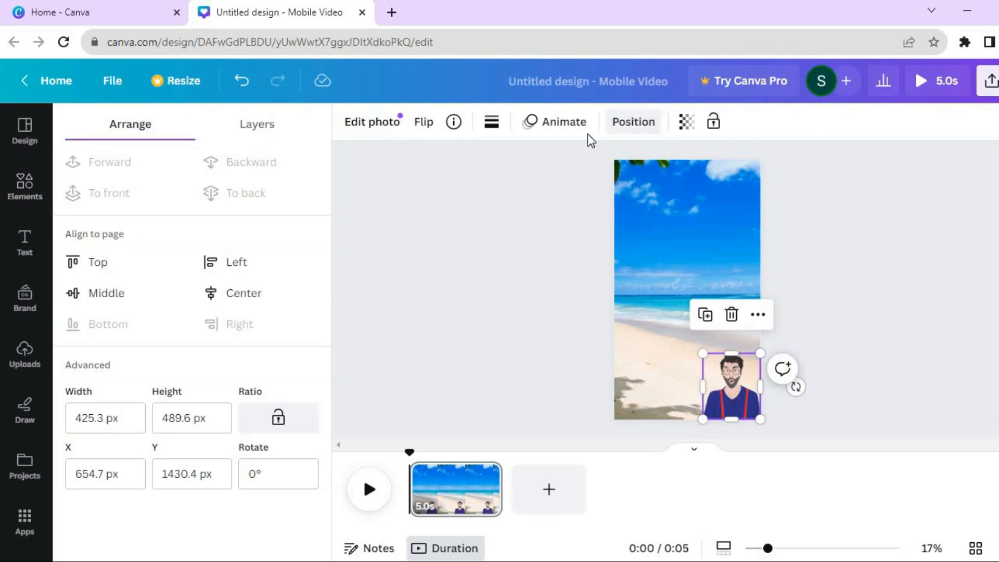
left_click(269, 134)
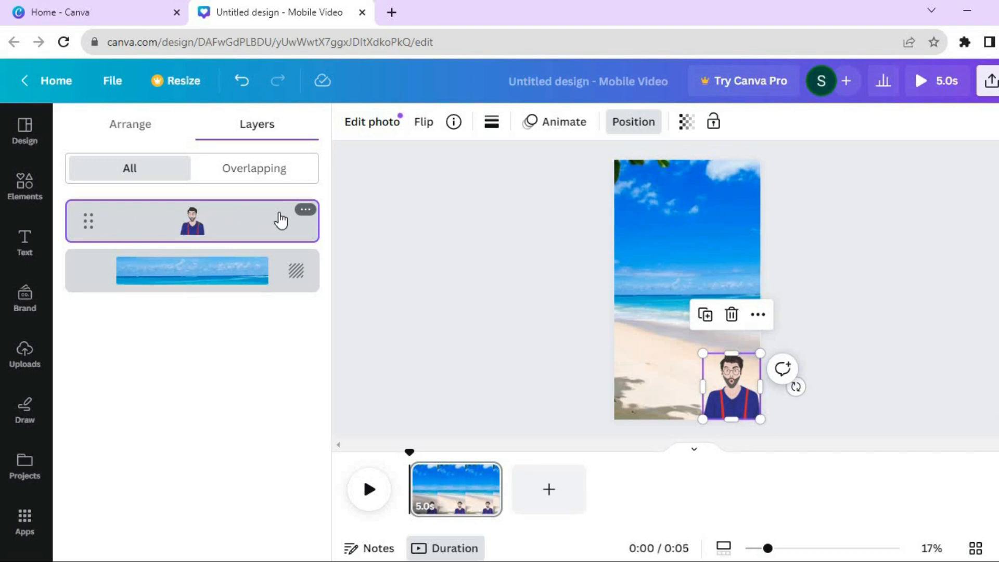
left_click(305, 210)
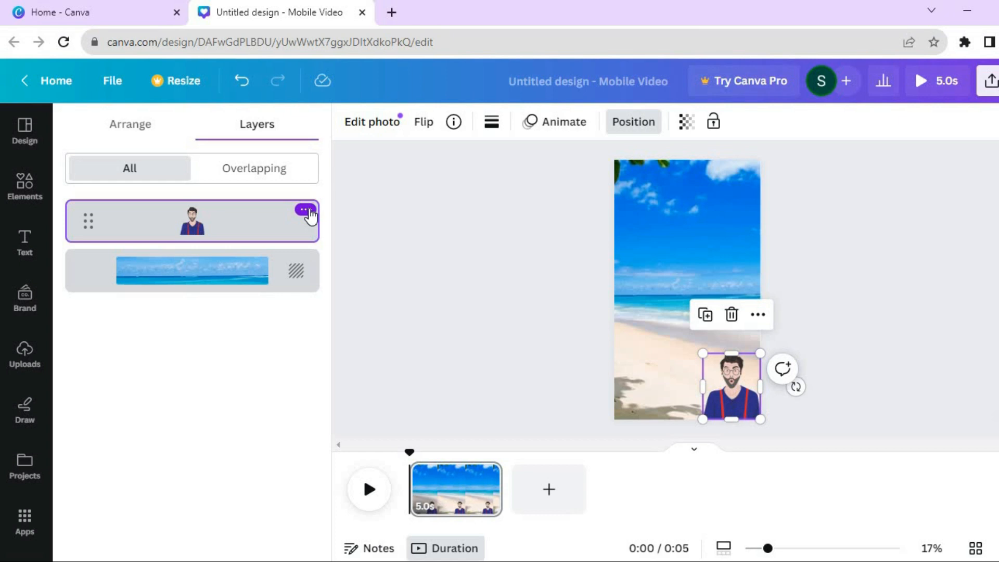
mouse_move(312, 218)
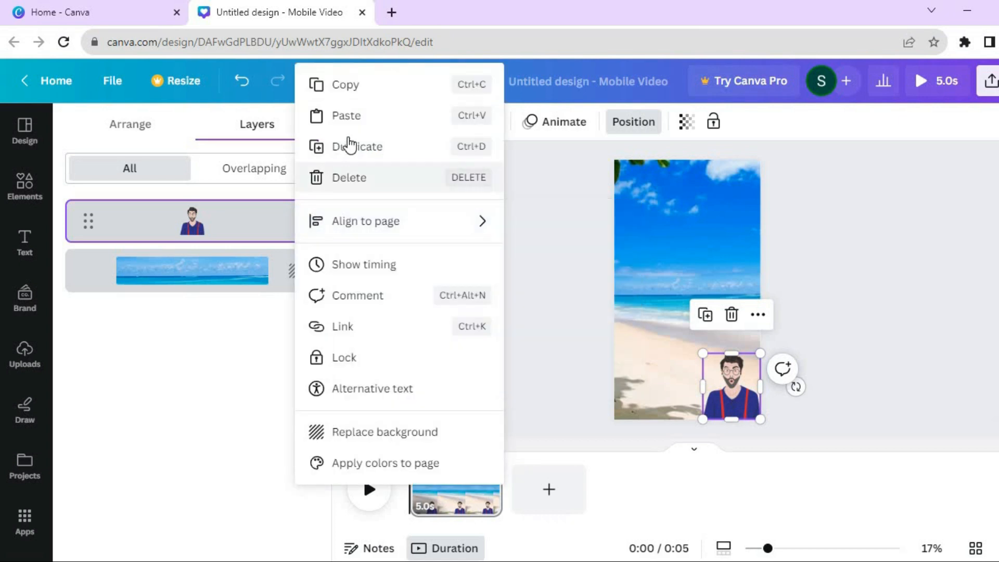
left_click(352, 265)
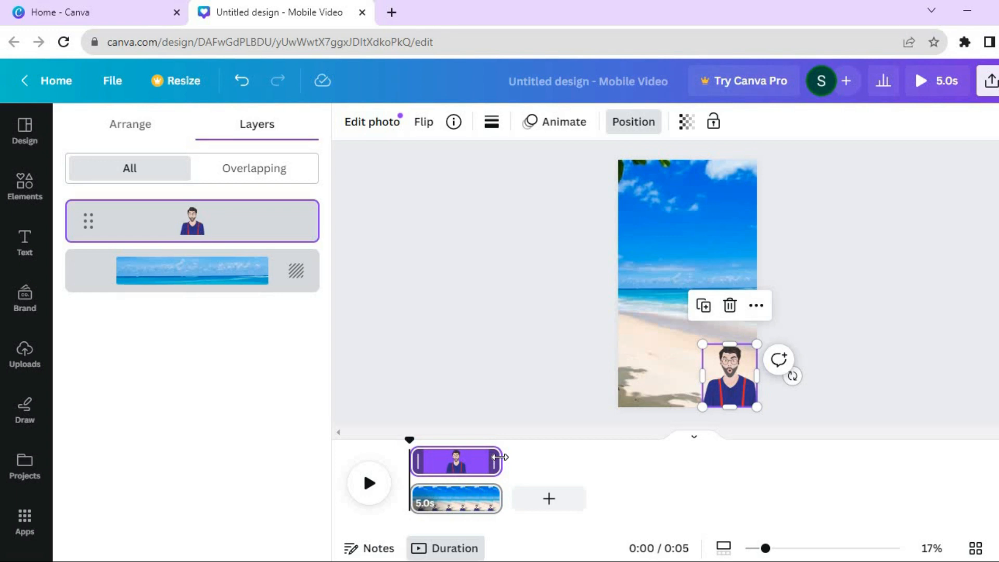
left_click_drag(497, 457, 445, 464)
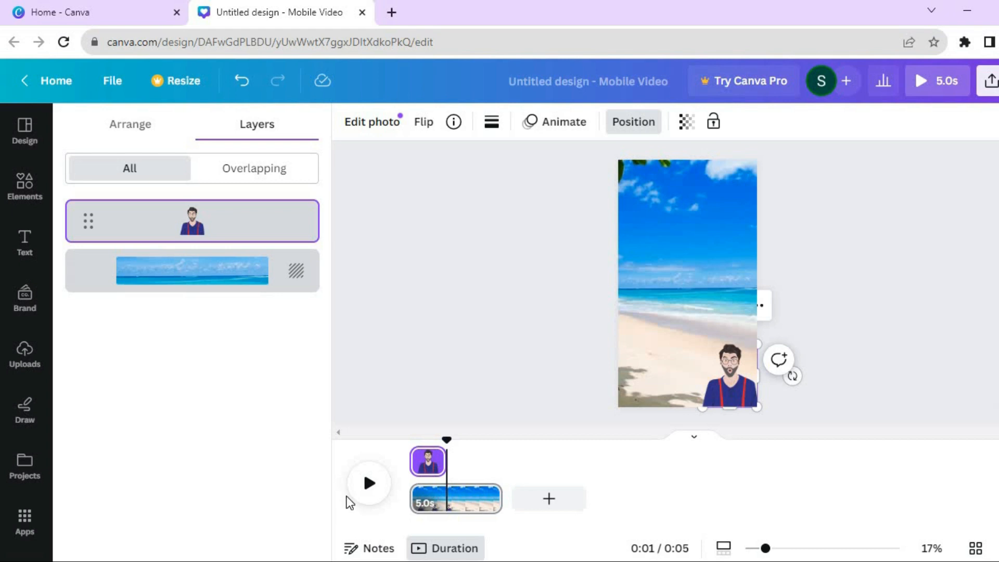
Preview the video playback from the start
left_click_drag(446, 440, 409, 445)
left_click(369, 485)
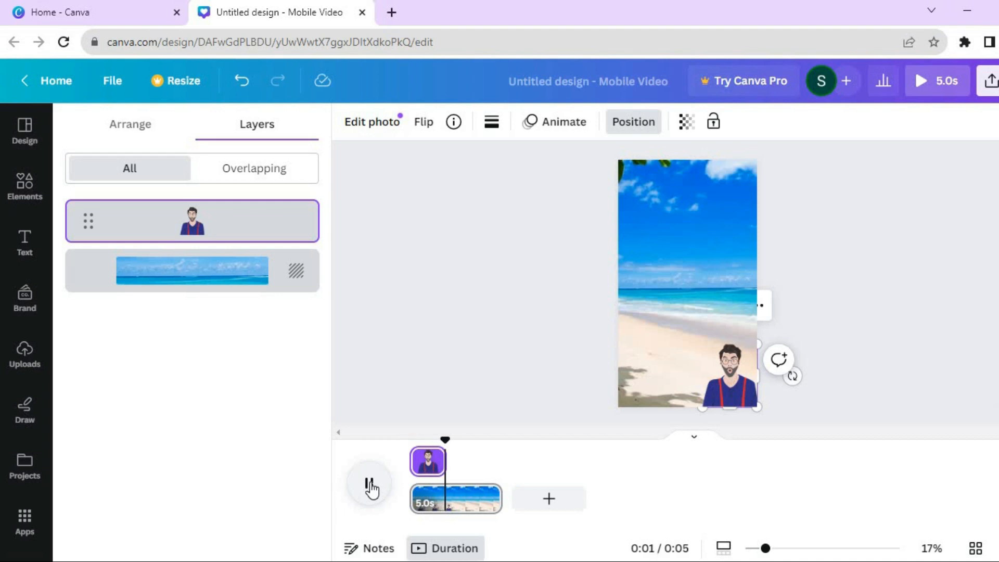
left_click(371, 486)
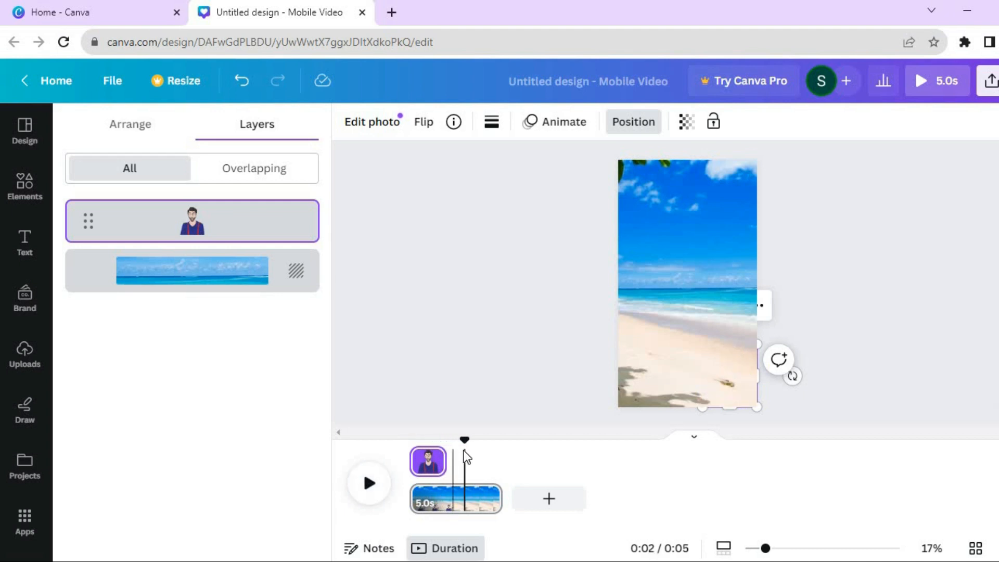
left_click_drag(462, 443, 448, 441)
Add the recently used bird graphic to the page's top-right corner
left_click(22, 182)
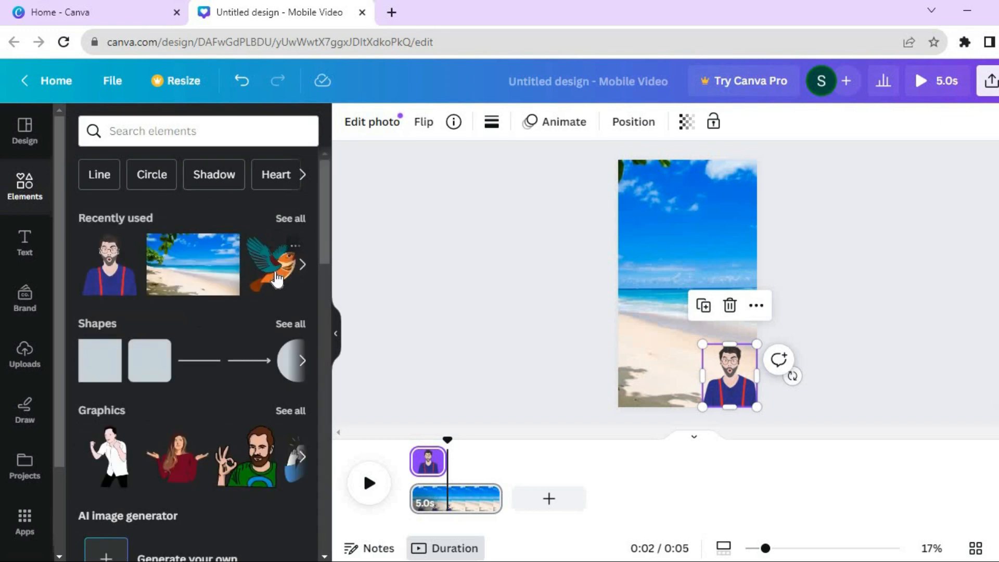
left_click_drag(277, 279, 730, 204)
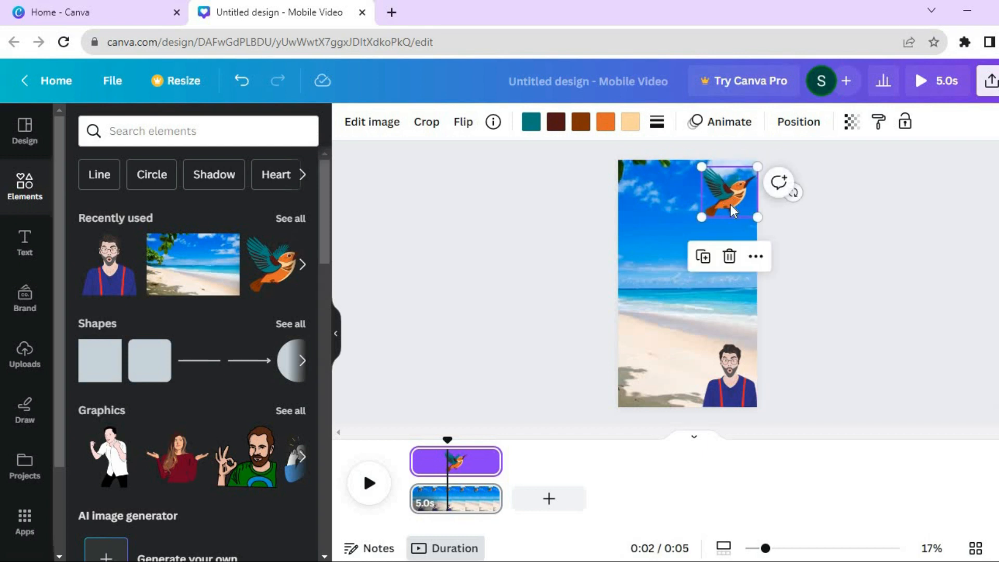
Select the bird and trim the start of its clip so it appears only near the end of the video
left_click(471, 462)
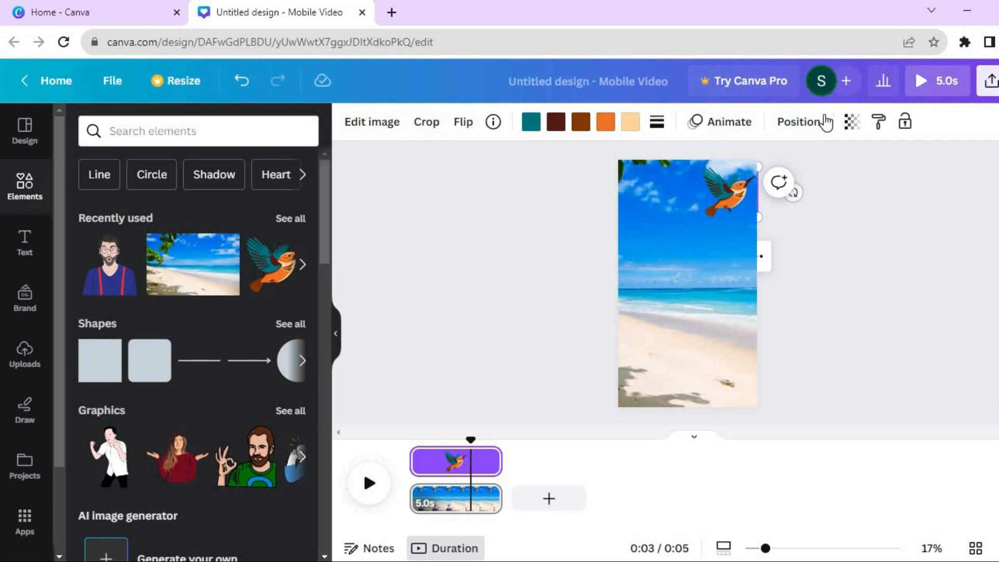
left_click(799, 123)
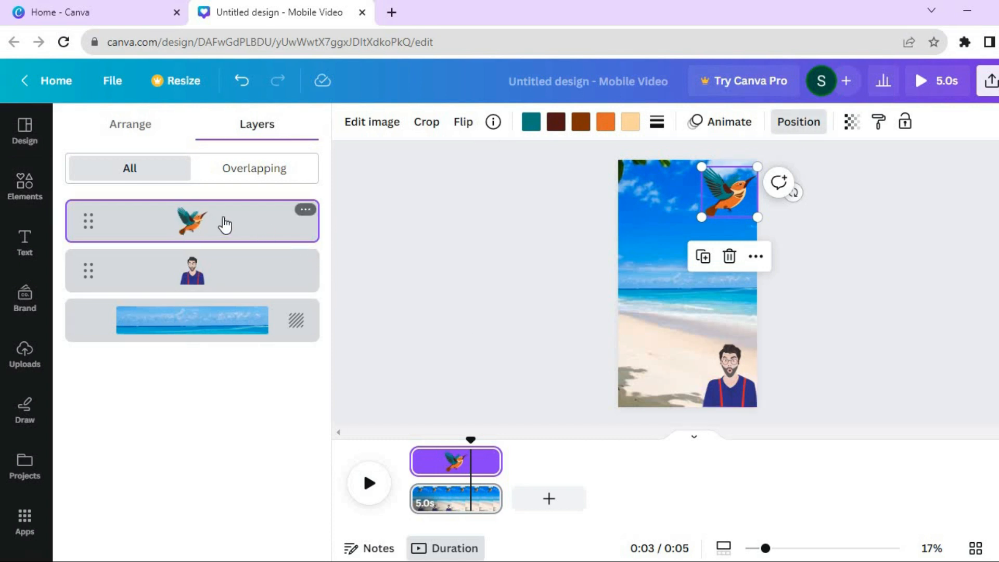
left_click(305, 211)
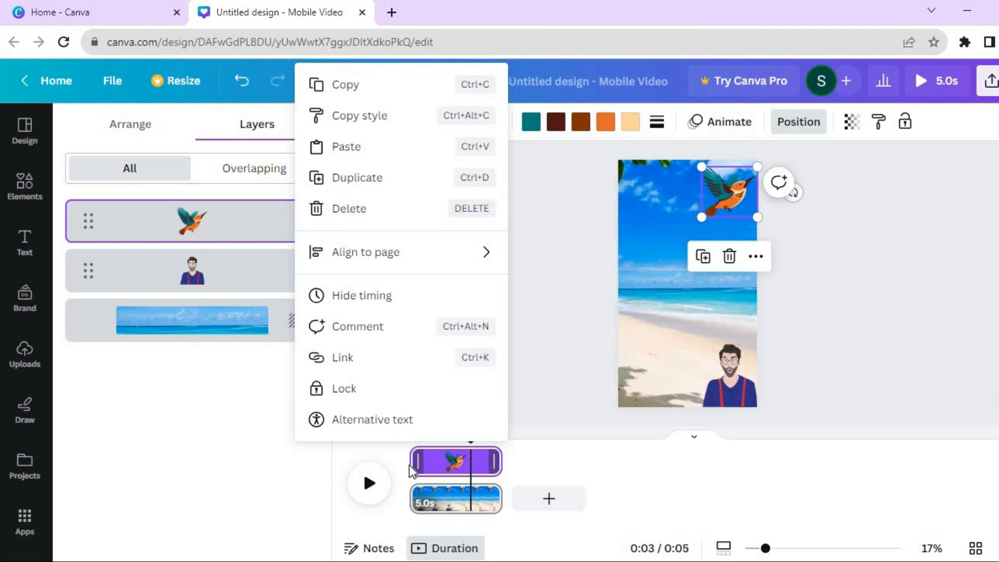
mouse_move(413, 462)
left_click_drag(414, 463, 380, 462)
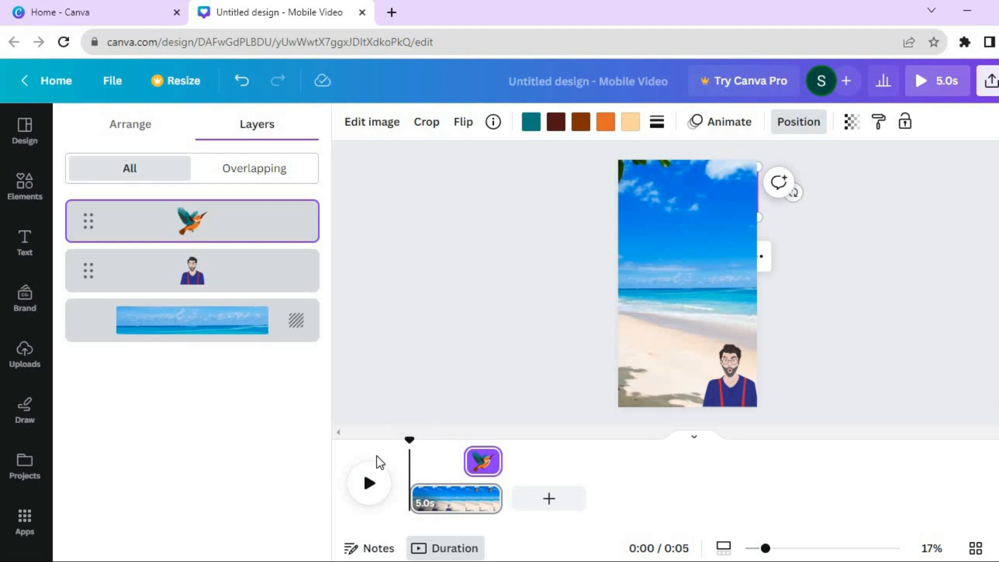
Play the video preview and return the playhead to the start
left_click(370, 484)
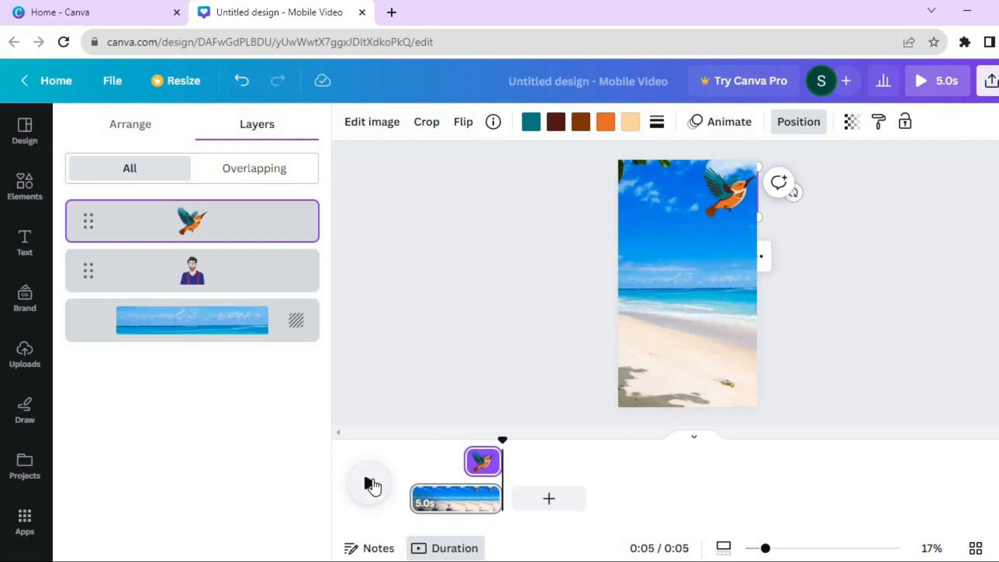
left_click_drag(503, 444, 376, 475)
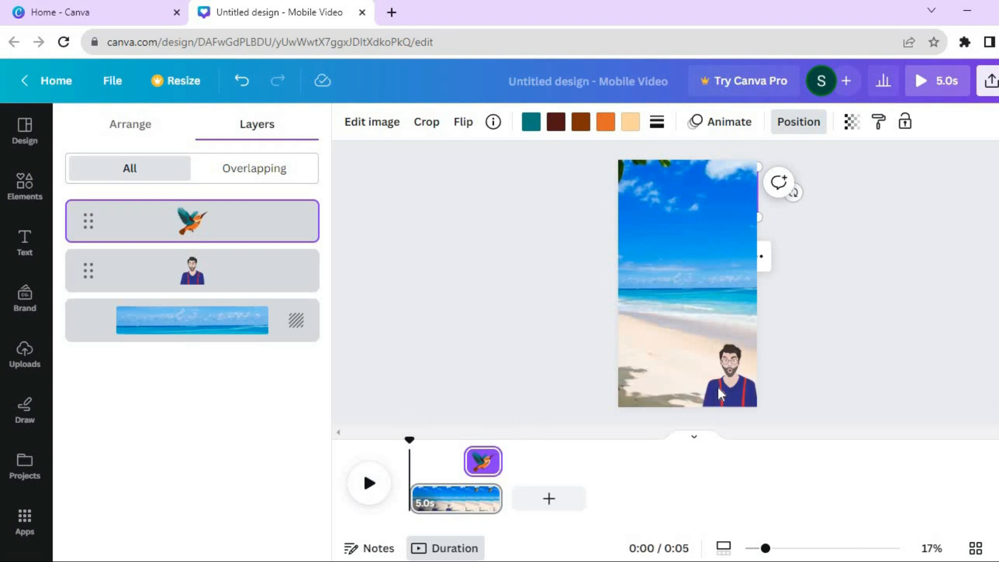
Animate the man with a custom path moving him to the right, using the Steady movement style
left_click(730, 374)
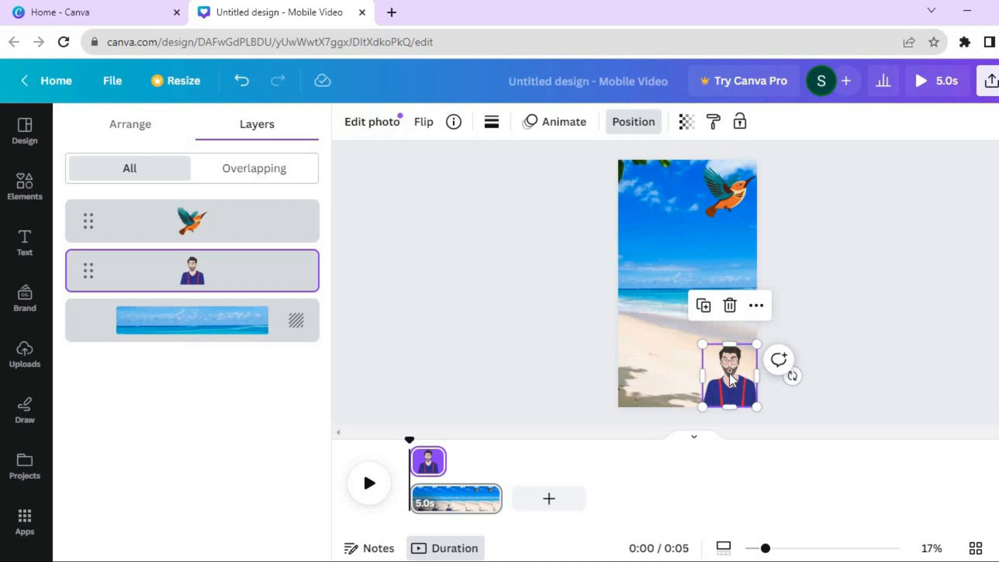
left_click(569, 123)
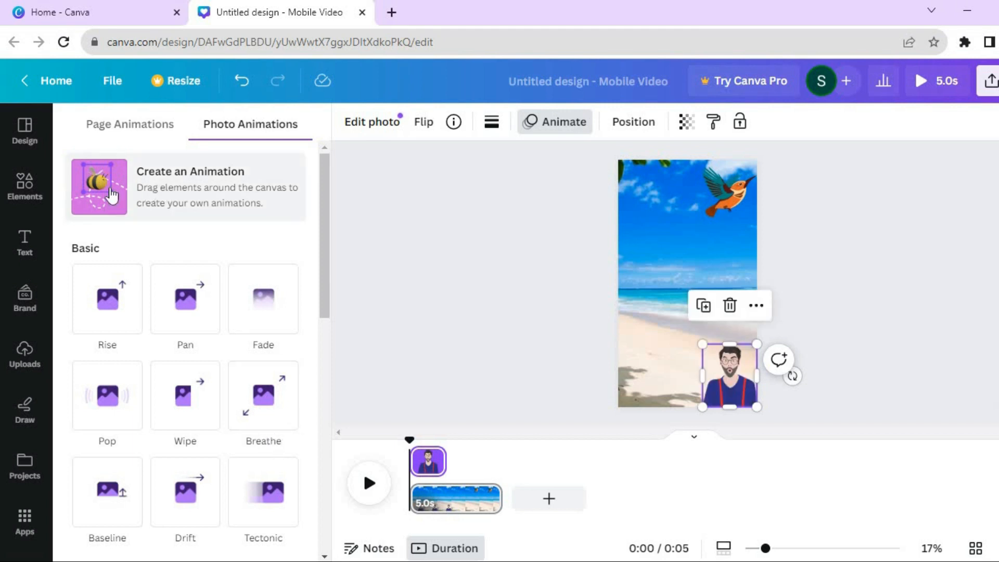
left_click(91, 189)
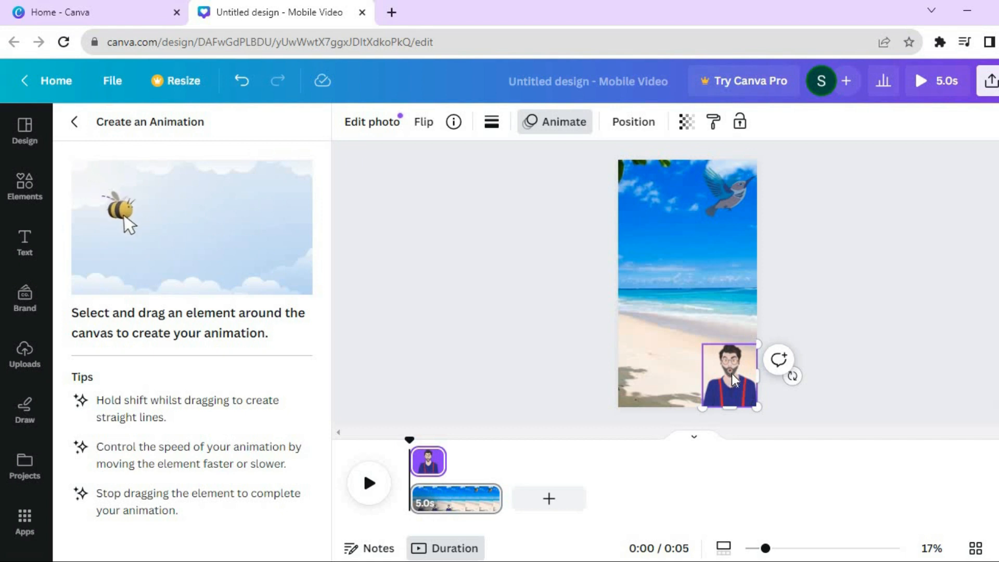
mouse_move(731, 373)
left_mouse_down()
mouse_move(552, 376)
mouse_move(800, 391)
mouse_move(789, 375)
left_mouse_up()
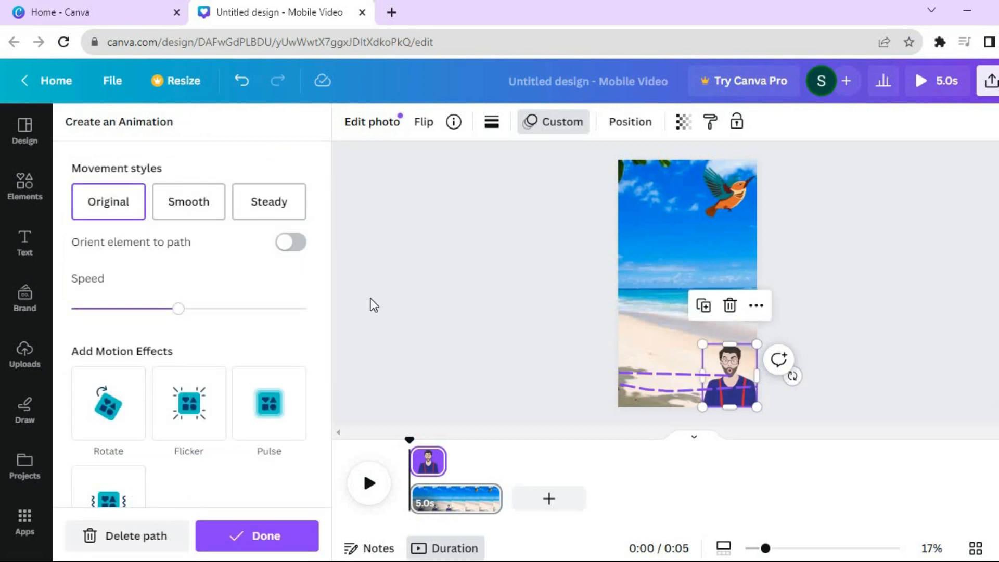
left_click(186, 214)
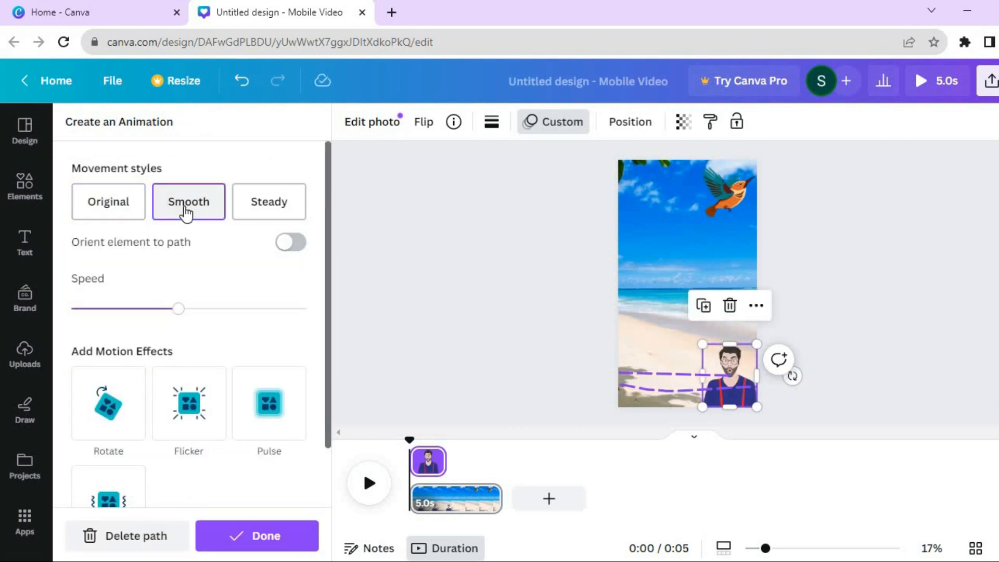
left_click(268, 212)
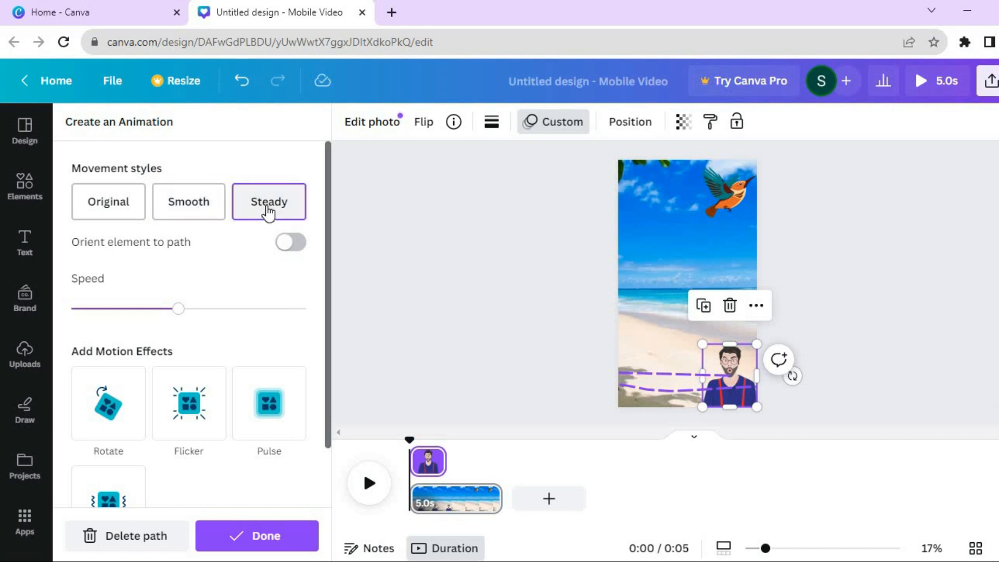
left_click(267, 537)
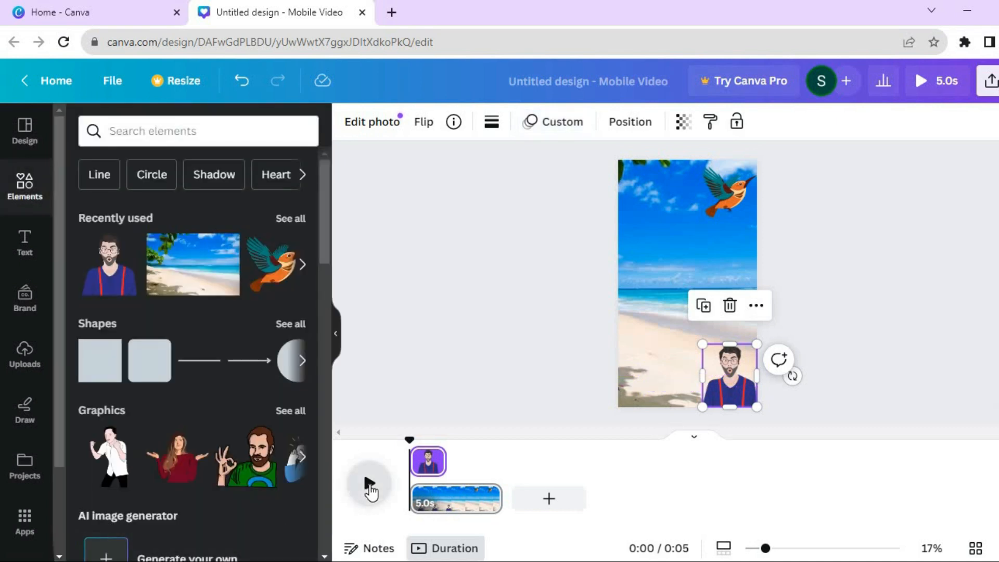
Preview the video playback from the start
left_click(370, 485)
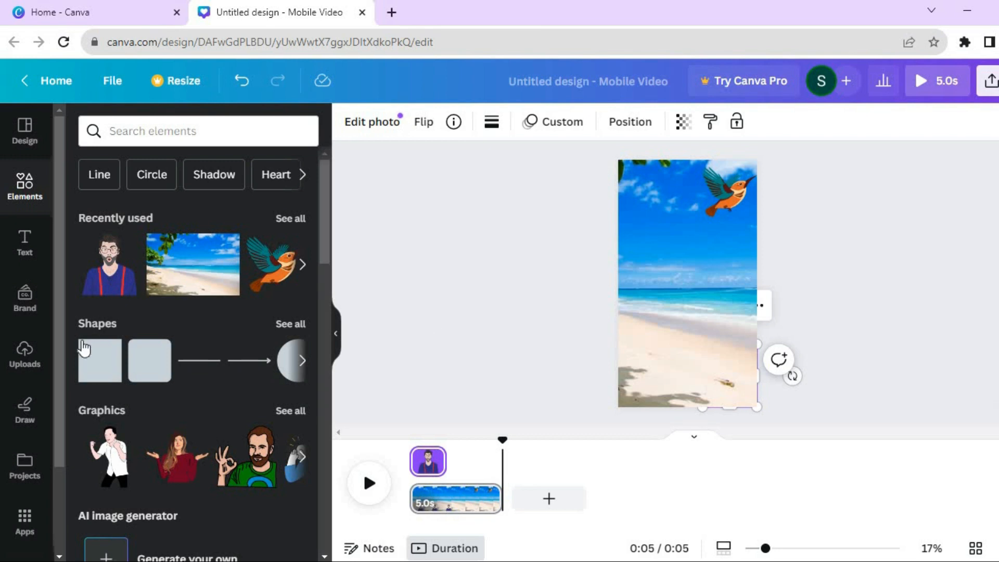
left_click(25, 240)
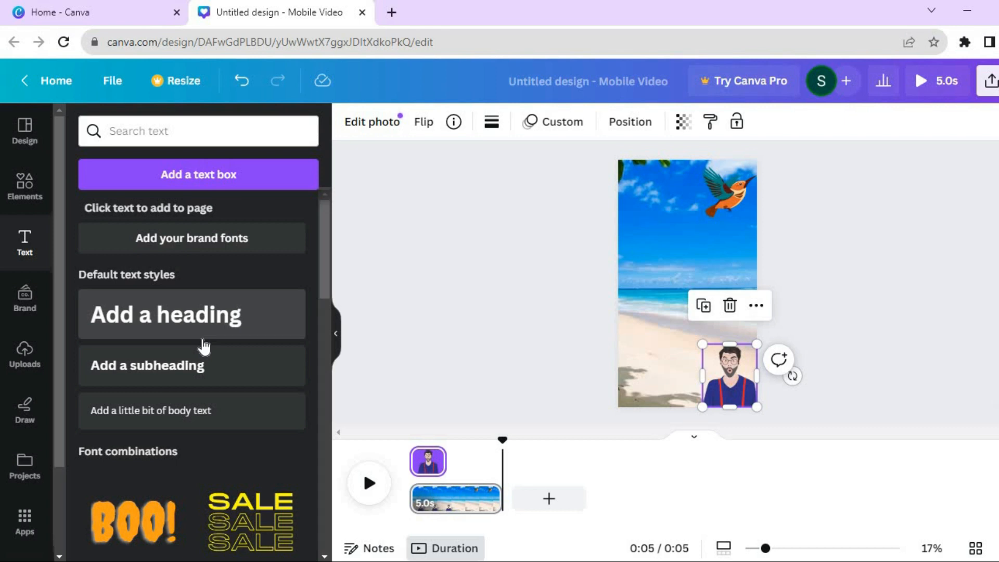
left_click(12, 365)
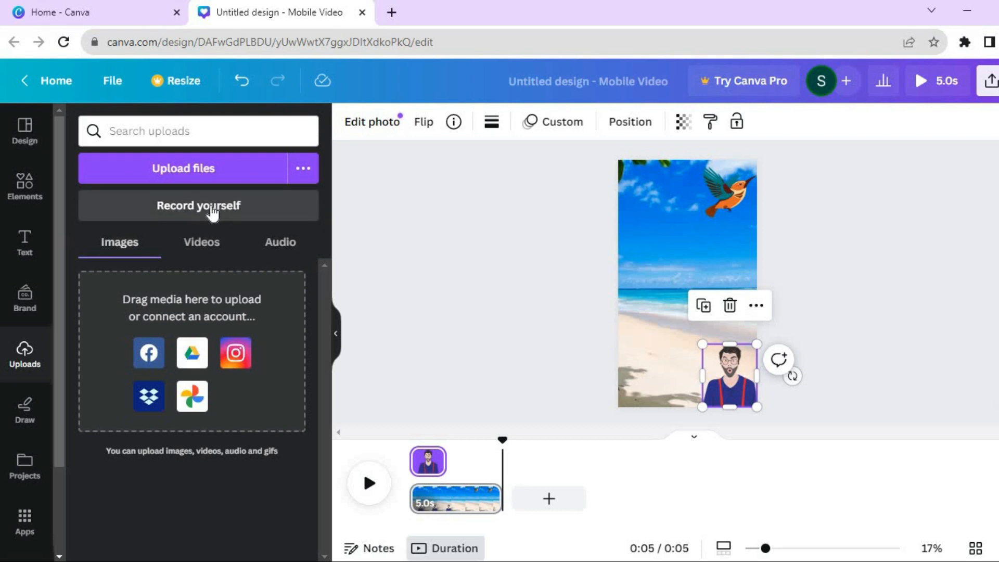
left_click(19, 195)
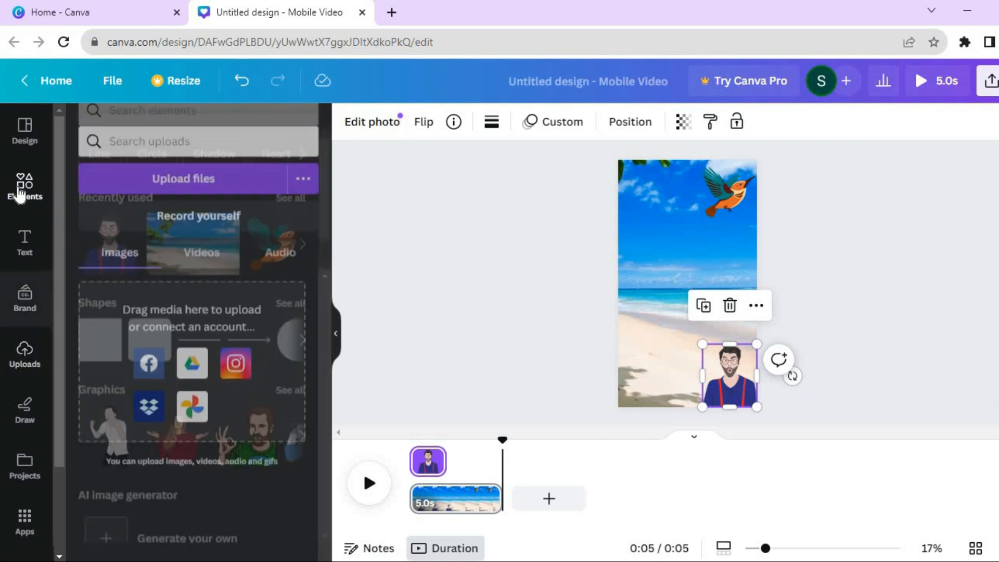
Search elements for audio and add the Advertising music track to the video's timeline
left_click(189, 129)
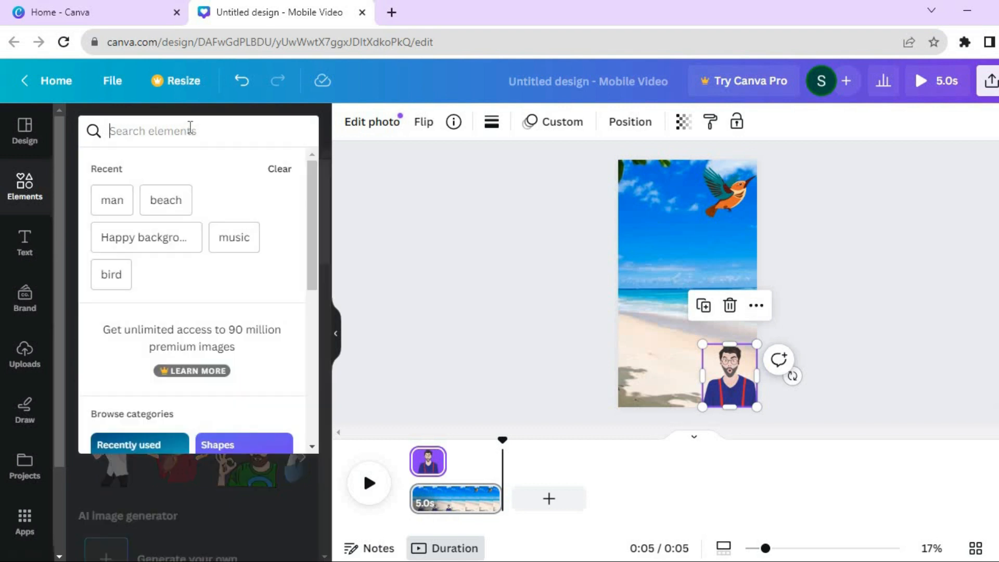
type("aud")
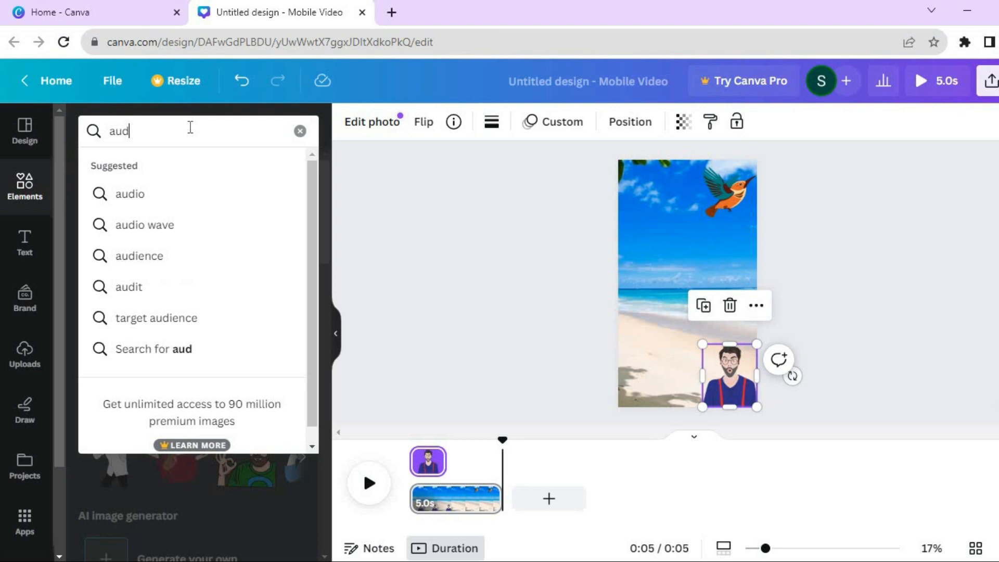
left_click(163, 194)
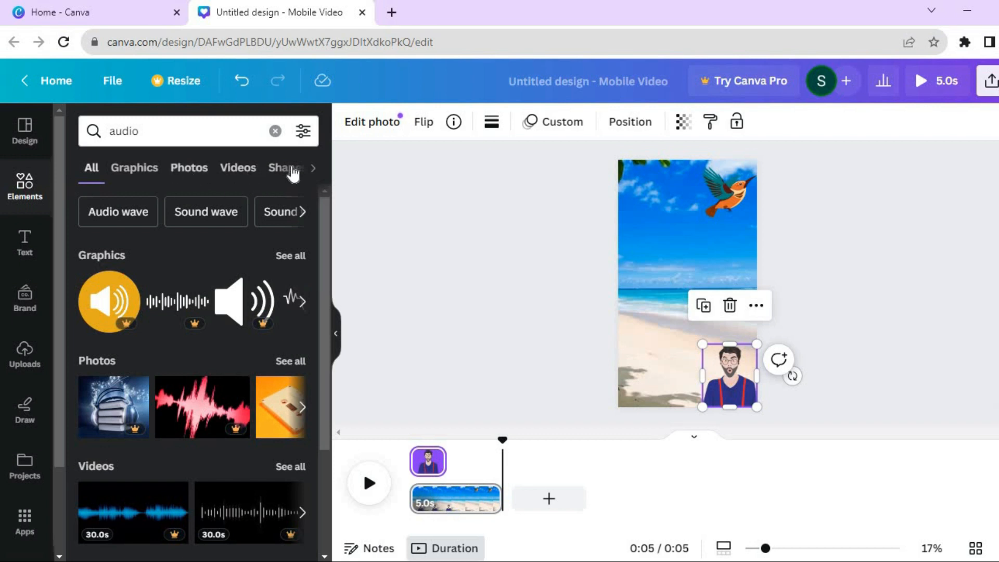
left_click(315, 169)
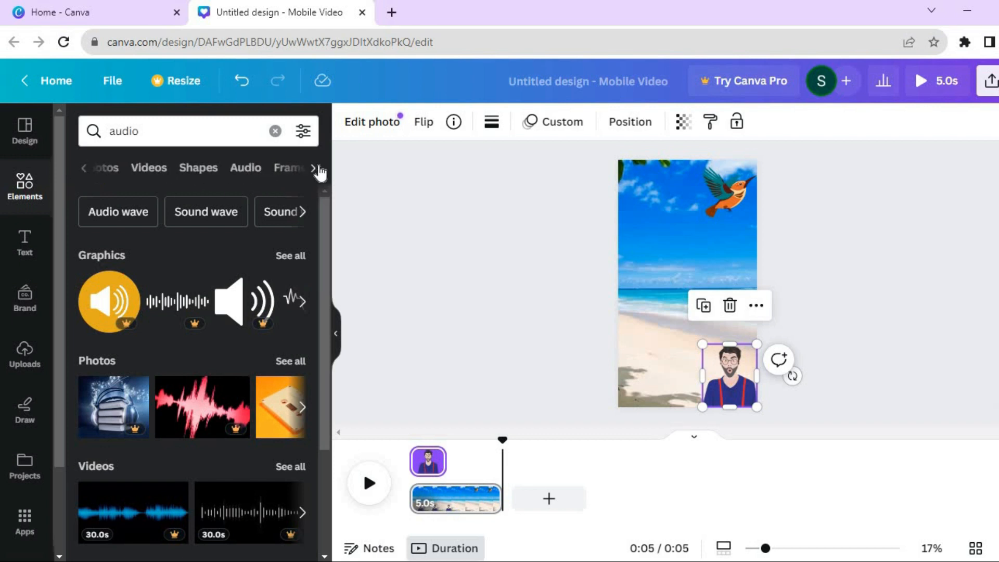
left_click(245, 169)
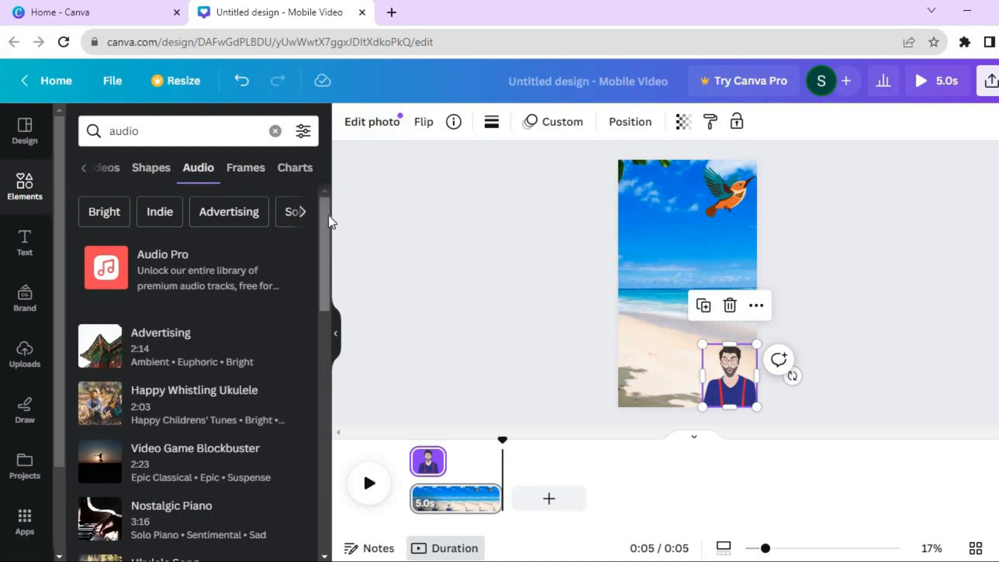
scroll(326, 234, "down", 3)
scroll(308, 344, "down", 6)
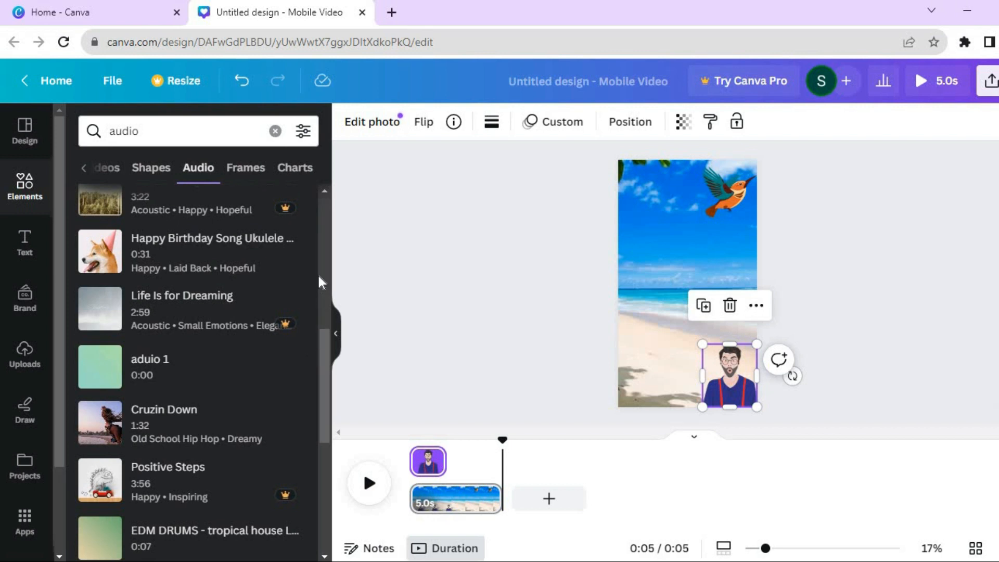
scroll(328, 342, "up", 3)
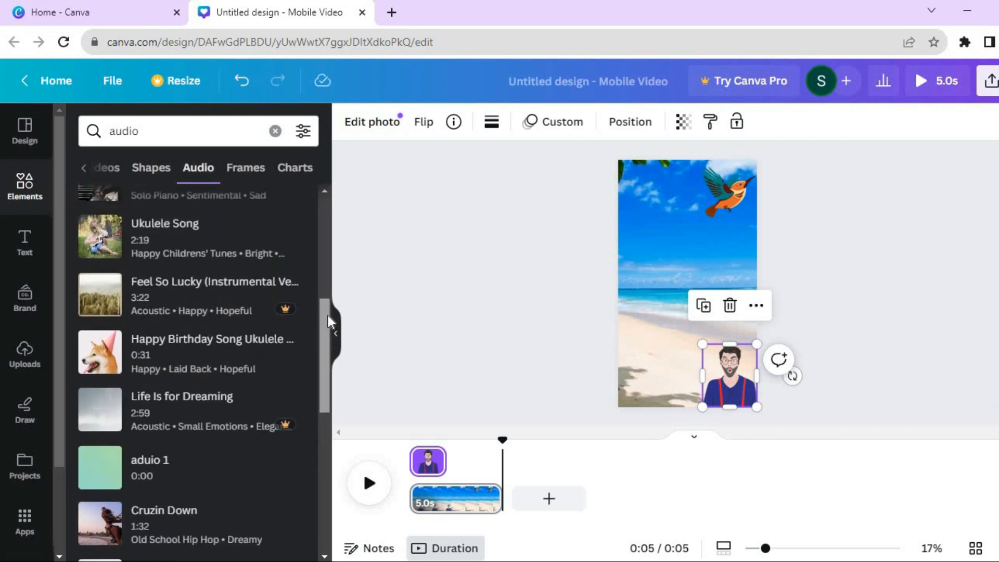
mouse_move(286, 377)
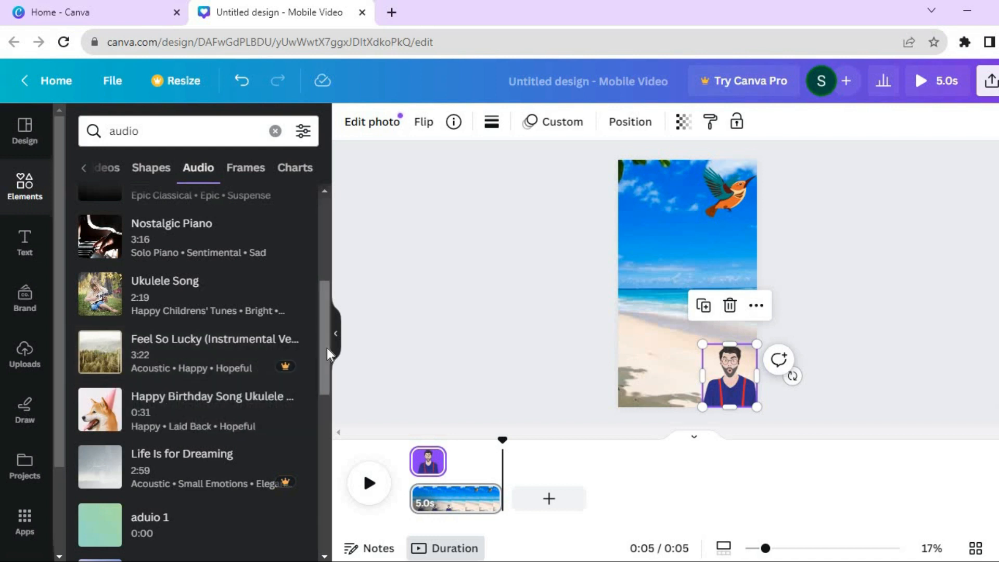
scroll(327, 356, "up", 5)
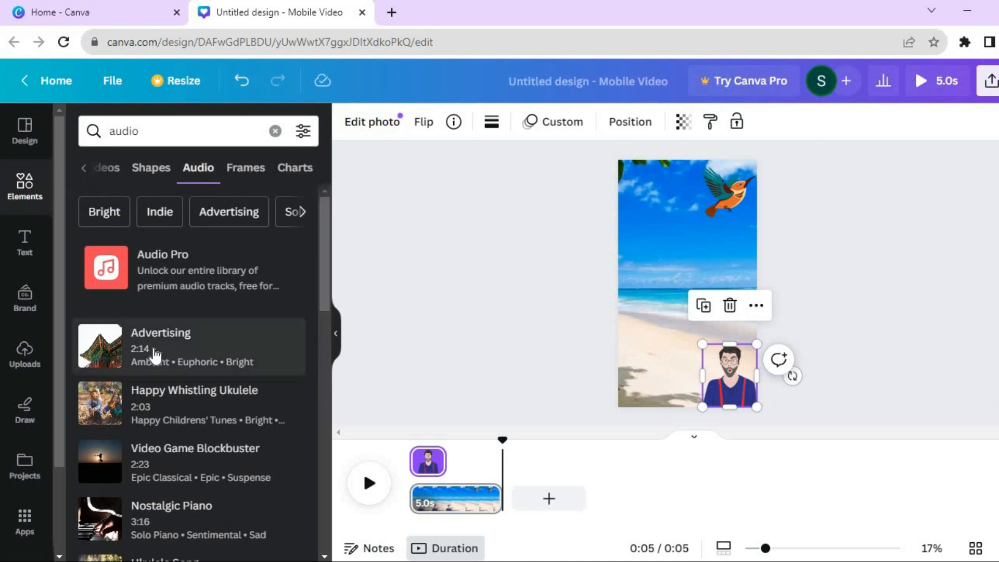
left_click_drag(190, 364, 411, 504)
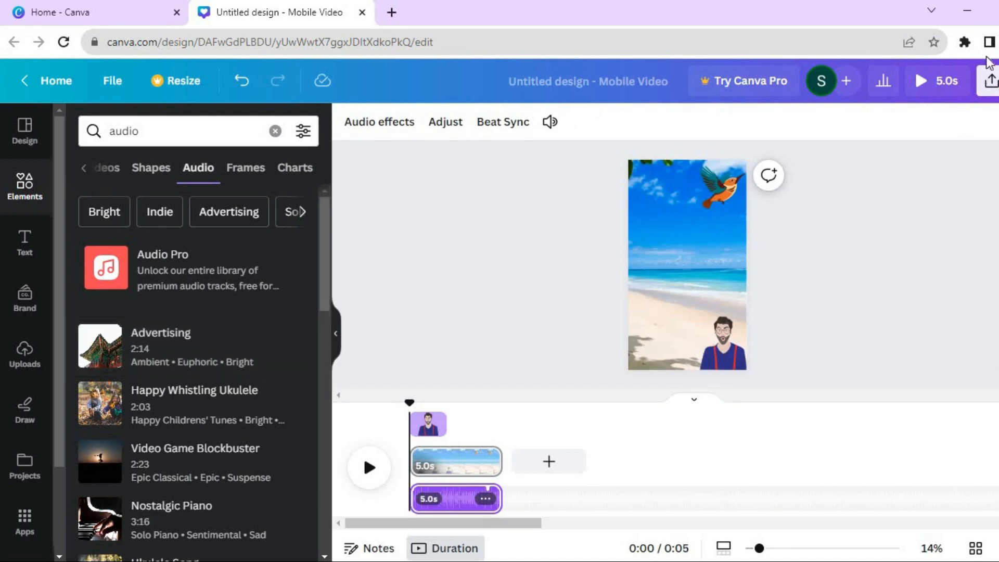
Open the design's share options to download the video
left_click(991, 79)
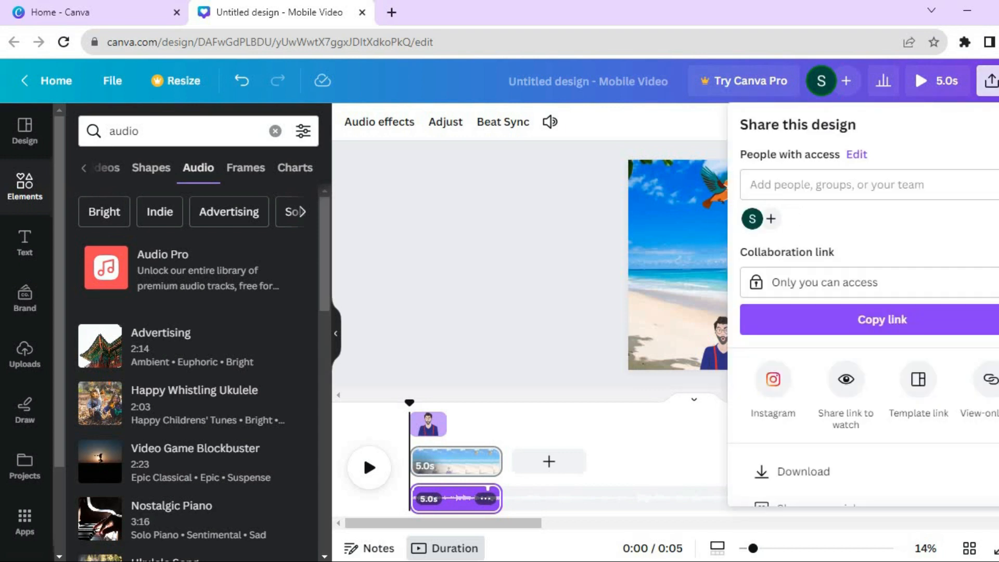
scroll(864, 323, "down", 2)
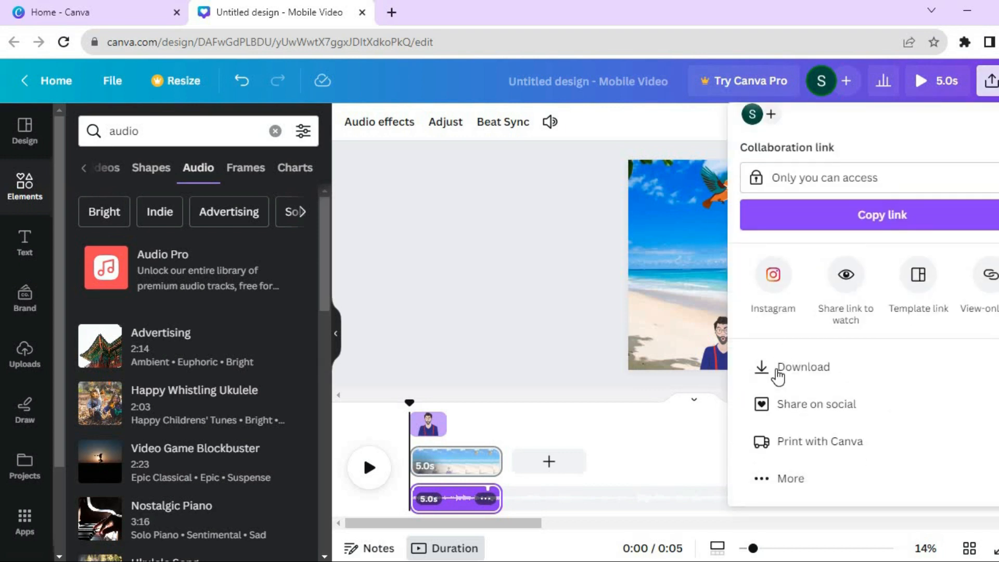